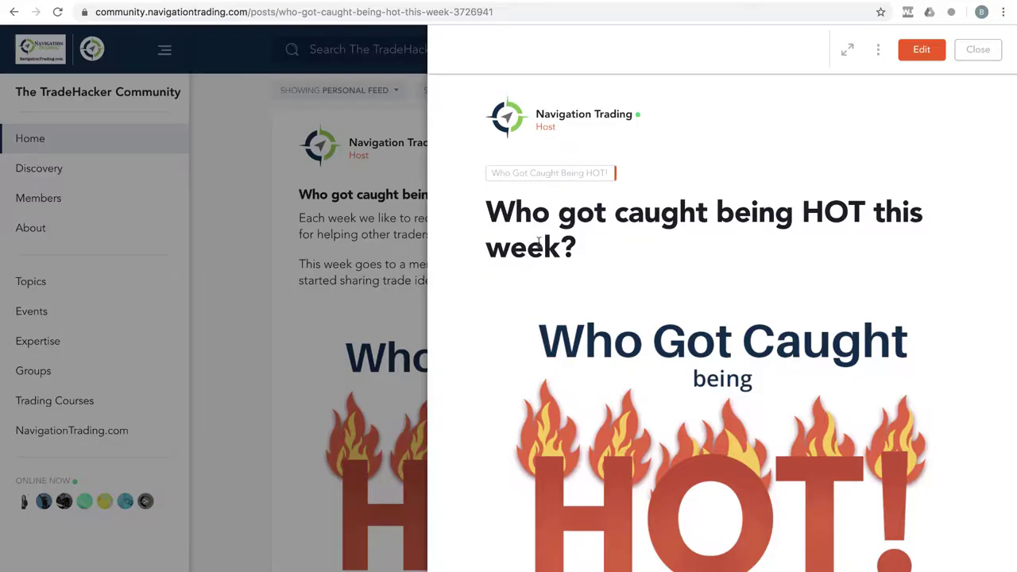
Step: Read the weekly "Who got caught being HOT" post, highlight part of the recognized member's name, and close the post
{"action": "scroll", "coordinate": [564, 247], "scroll_direction": "down", "scroll_amount": 5}
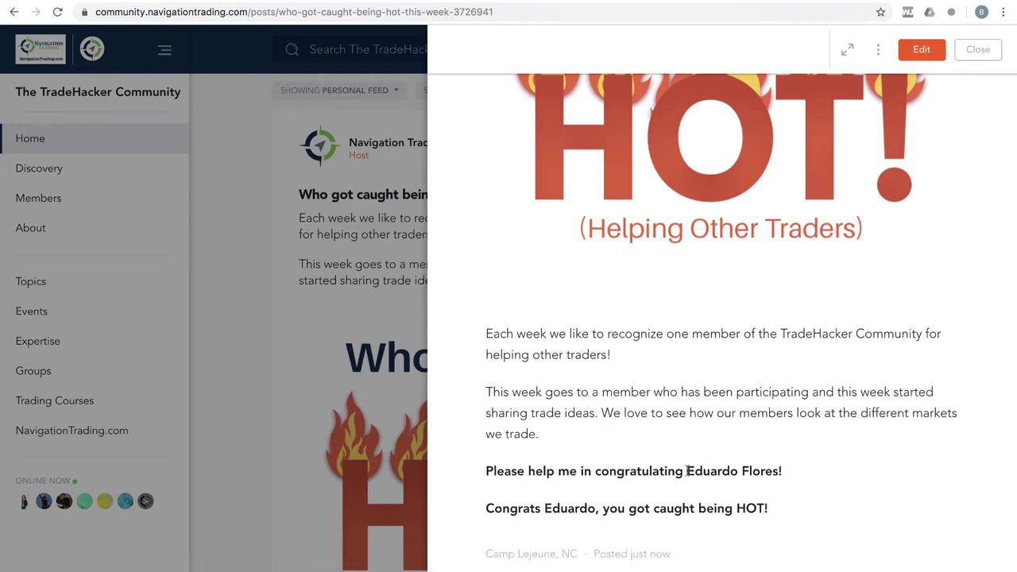
{"action": "left_click_drag", "start_coordinate": [688, 470], "coordinate": [733, 471]}
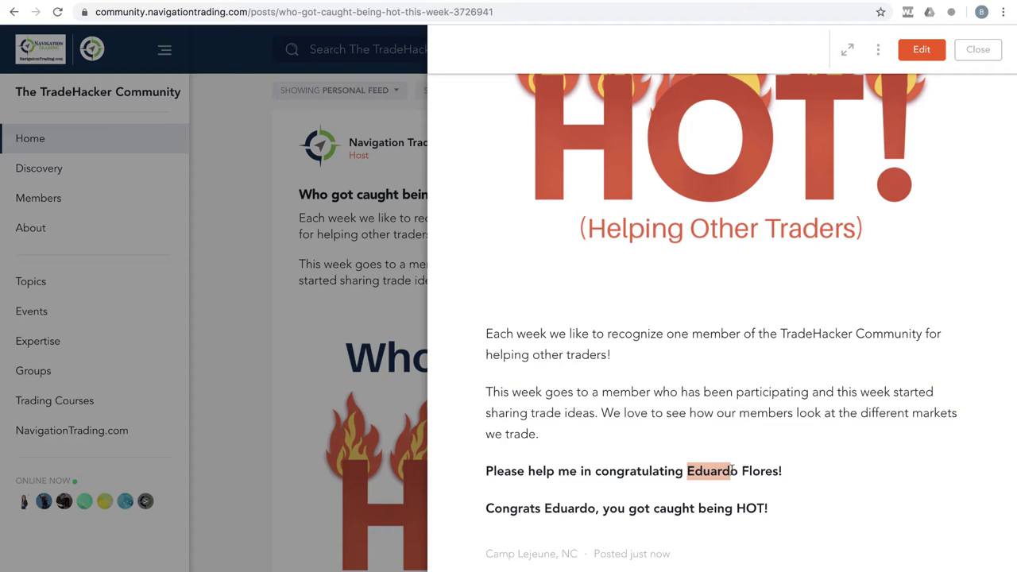
{"action": "left_click_drag", "start_coordinate": [732, 471], "coordinate": [756, 434]}
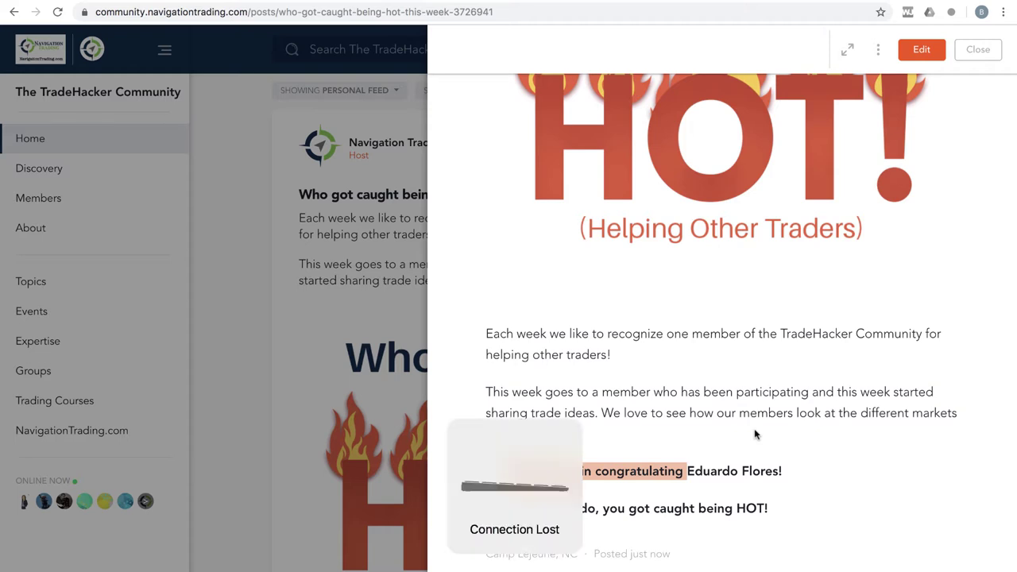
{"action": "left_click", "coordinate": [977, 51]}
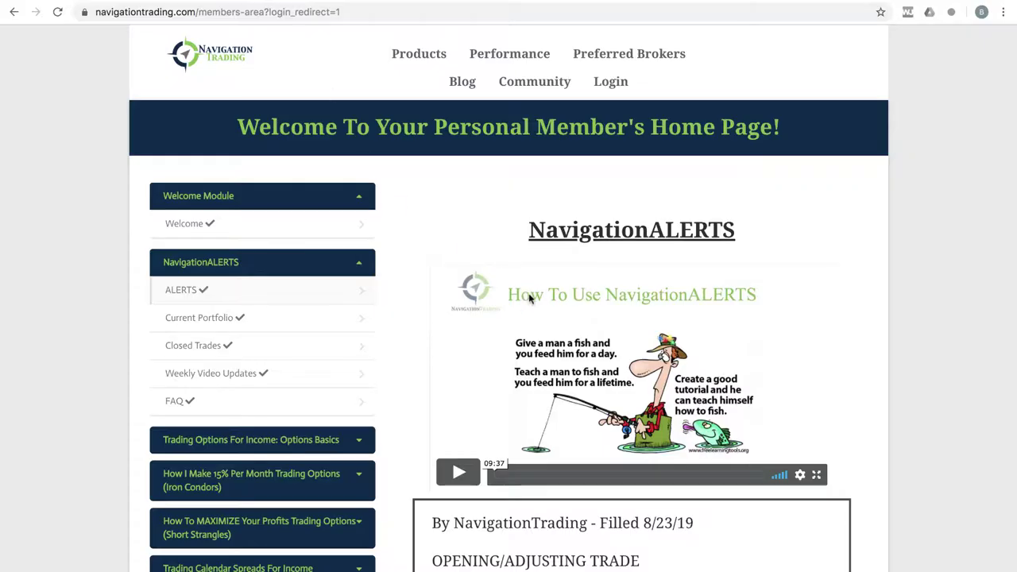
Step: Find the 8/19/19 SPX Weekly Double Calendar opening alert in NavigationALERTS and examine the SPX risk profile in thinkorswim
{"action": "scroll", "coordinate": [531, 297], "scroll_direction": "down", "scroll_amount": 10}
{"action": "scroll", "coordinate": [531, 299], "scroll_direction": "down", "scroll_amount": 15}
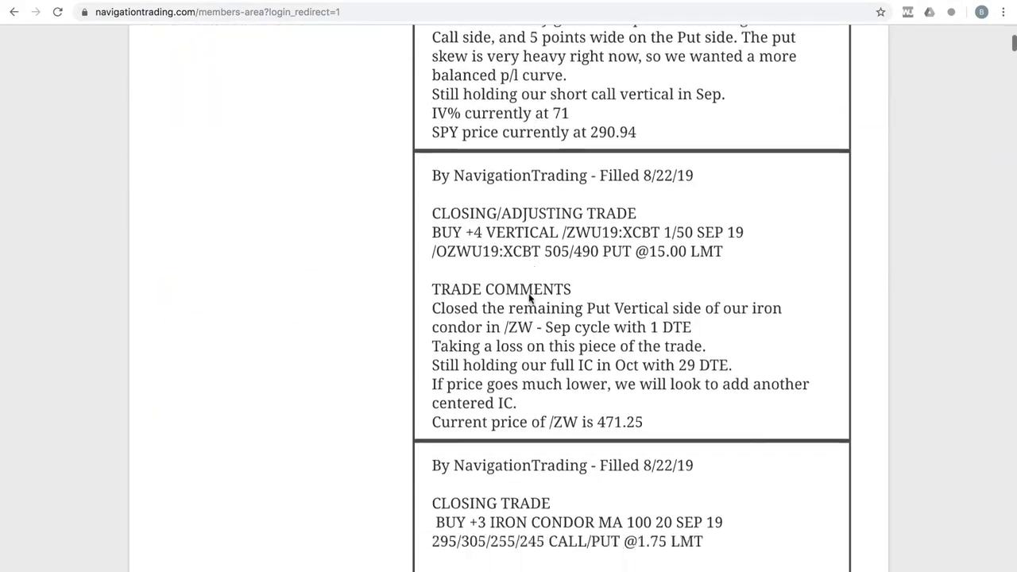
{"action": "scroll", "coordinate": [530, 298], "scroll_direction": "down", "scroll_amount": 15}
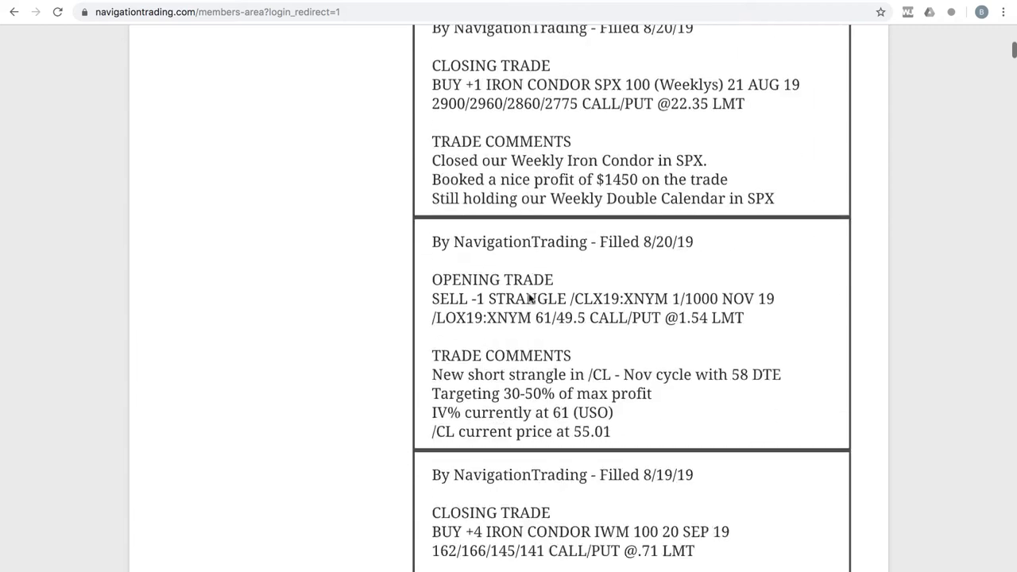
{"action": "scroll", "coordinate": [529, 298], "scroll_direction": "down", "scroll_amount": 15}
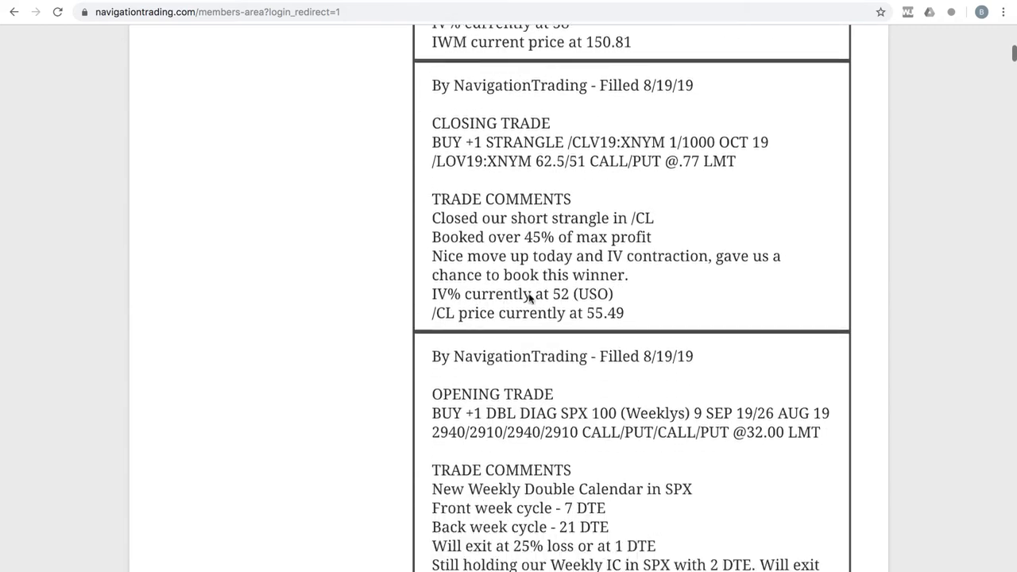
{"action": "scroll", "coordinate": [531, 299], "scroll_direction": "down", "scroll_amount": 2}
{"action": "scroll", "coordinate": [531, 298], "scroll_direction": "up", "scroll_amount": 5}
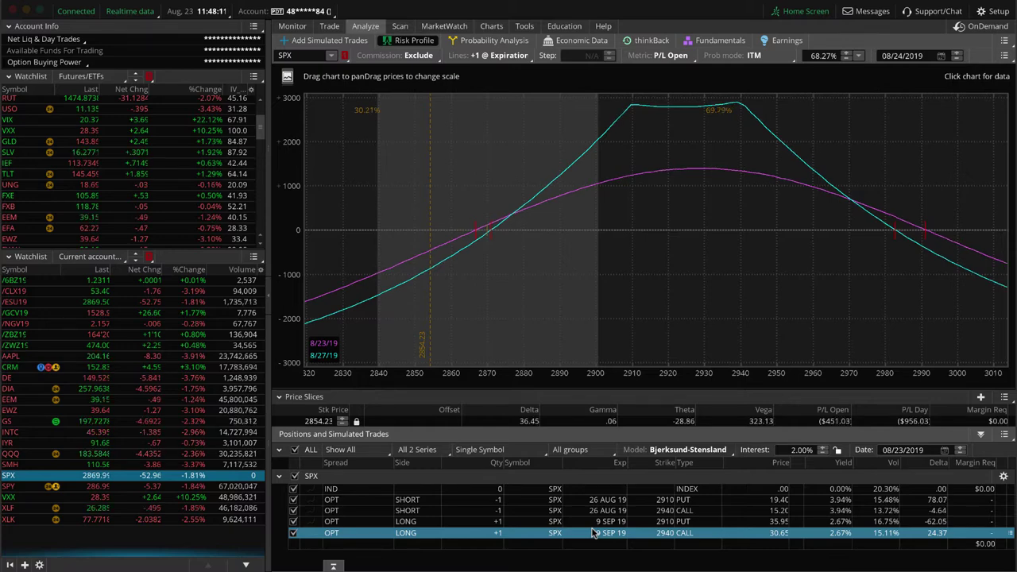
{"action": "left_click", "coordinate": [489, 270]}
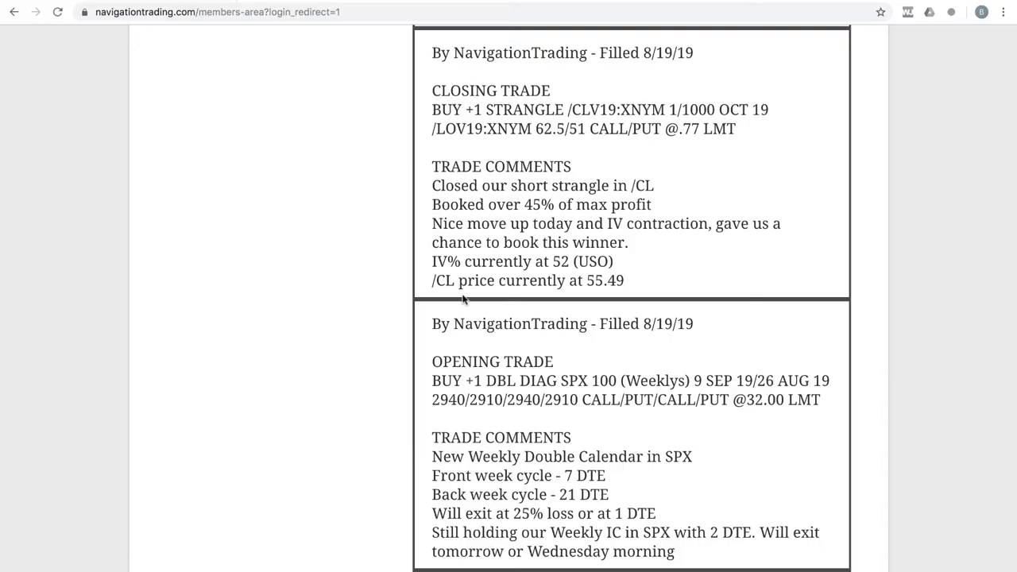
Step: Back in the browser alerts, highlight "45% of max profit" in the 8/19/19 /CL short strangle closing trade
{"action": "scroll", "coordinate": [463, 299], "scroll_direction": "up", "scroll_amount": 1}
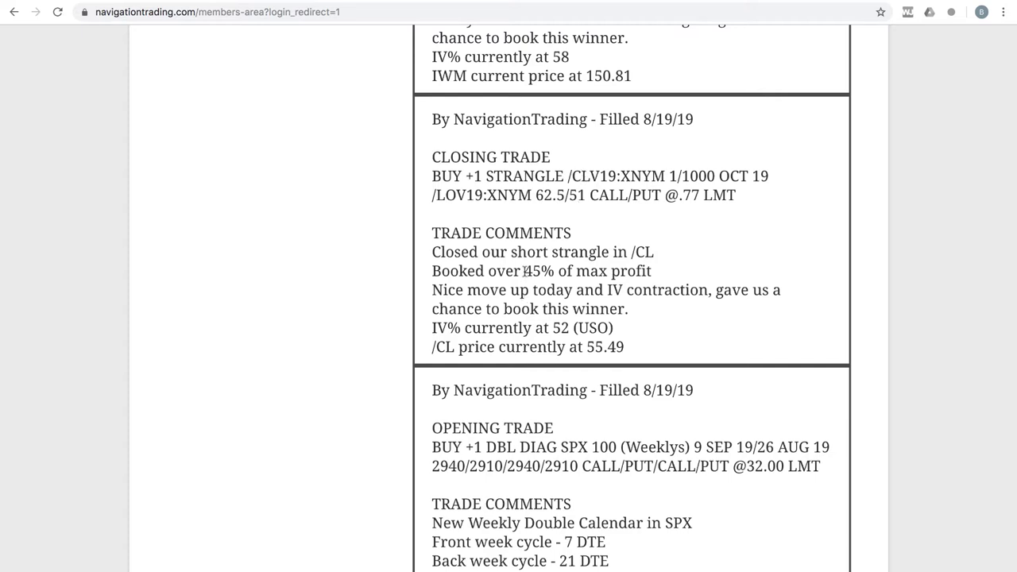
{"action": "left_click_drag", "start_coordinate": [525, 271], "coordinate": [659, 279]}
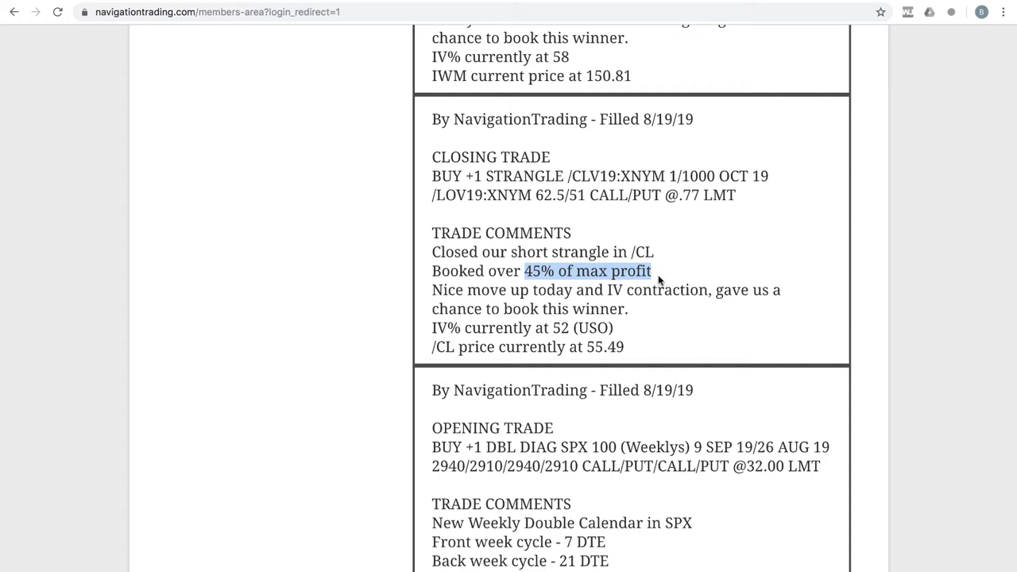
{"action": "left_click", "coordinate": [656, 274]}
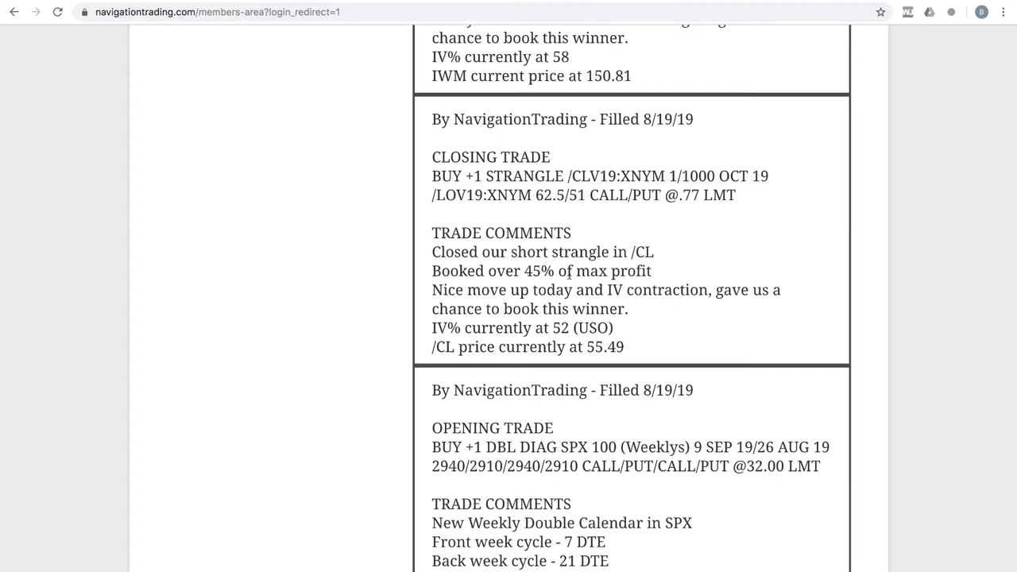
Step: Highlight "40% of max profit" in the 8/19/19 IWM Iron Condor closing trade comments
{"action": "scroll", "coordinate": [566, 275], "scroll_direction": "up", "scroll_amount": 1}
{"action": "scroll", "coordinate": [566, 275], "scroll_direction": "up", "scroll_amount": 5}
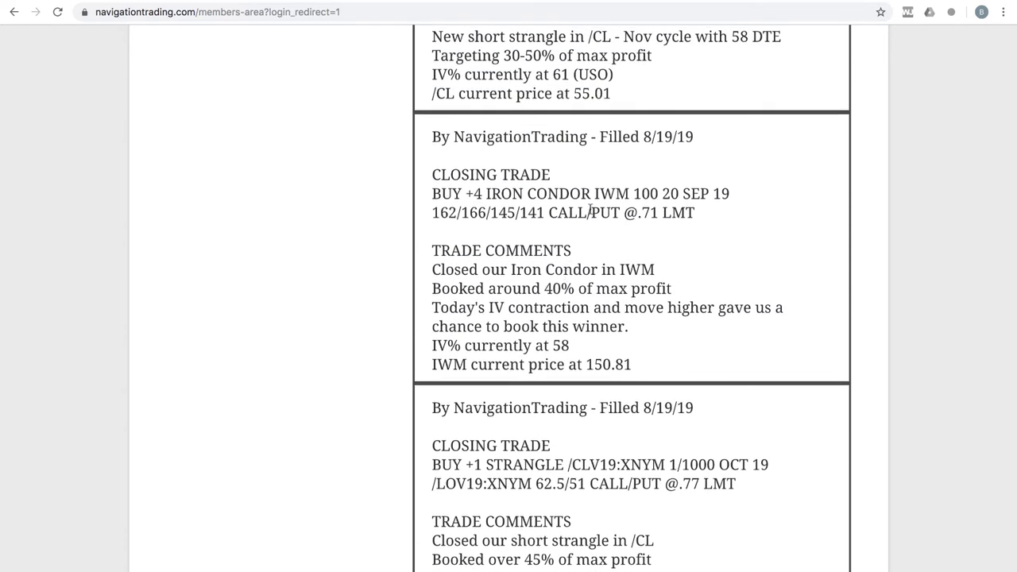
{"action": "key", "text": "XF86AudioMute"}
{"action": "left_click_drag", "start_coordinate": [544, 289], "coordinate": [702, 290]}
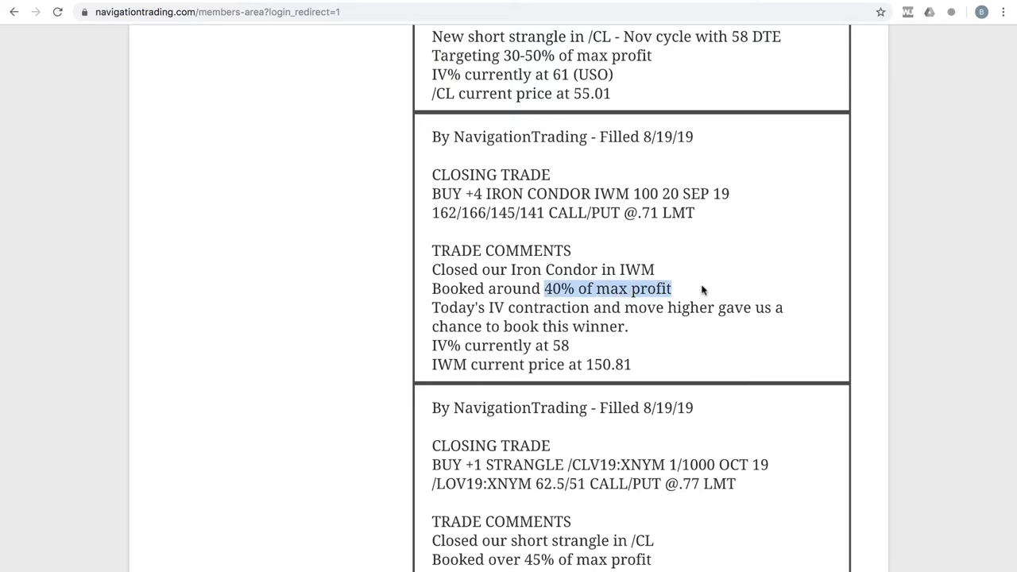
Step: Highlight /CL in the 8/20/19 strangle opening alert and display the /CLX19 risk profile in thinkorswim
{"action": "scroll", "coordinate": [626, 288], "scroll_direction": "up", "scroll_amount": 5}
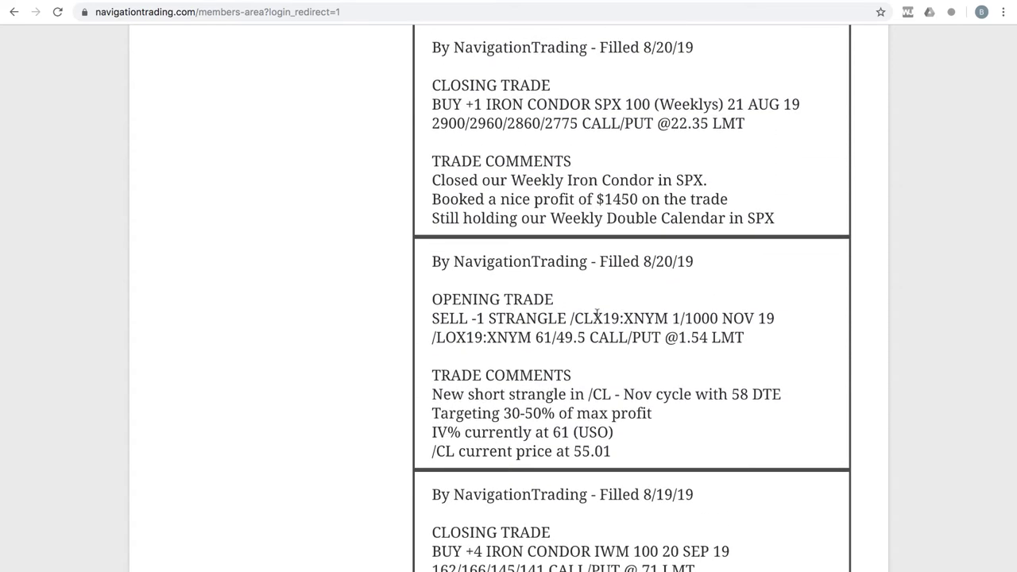
{"action": "left_click_drag", "start_coordinate": [569, 318], "coordinate": [585, 319]}
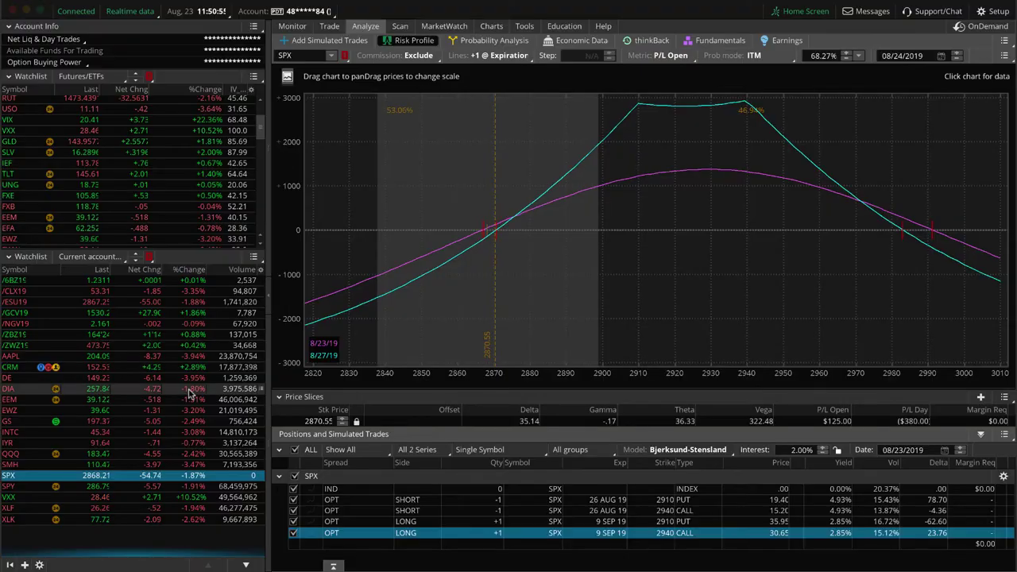
{"action": "left_click", "coordinate": [188, 293]}
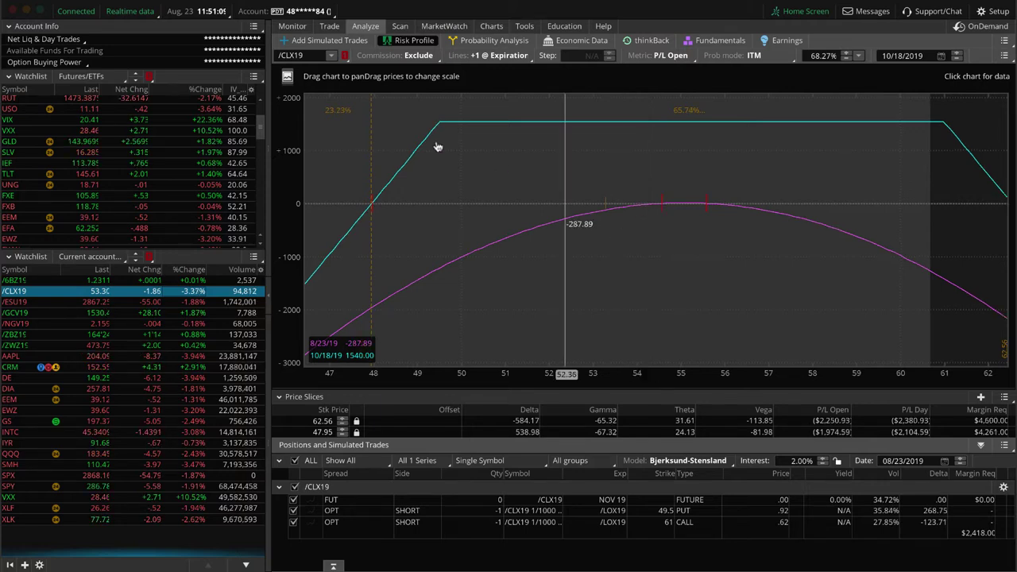
Step: Return to the browser alerts and highlight the 1450 profit figure in the 8/20/19 SPX Weekly Iron Condor closing trade
{"action": "key", "text": "super+Tab"}
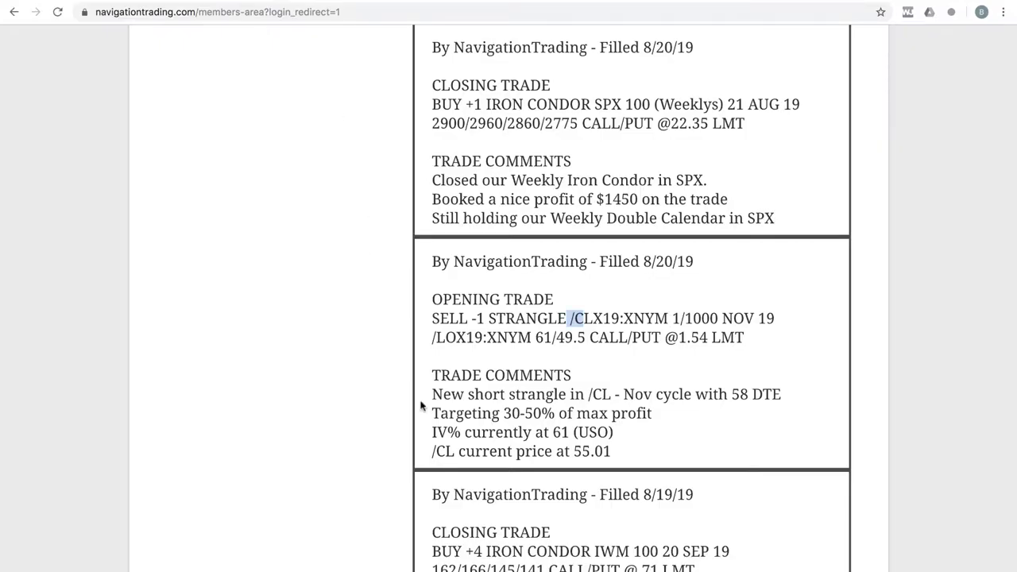
{"action": "scroll", "coordinate": [502, 427], "scroll_direction": "up", "scroll_amount": 3}
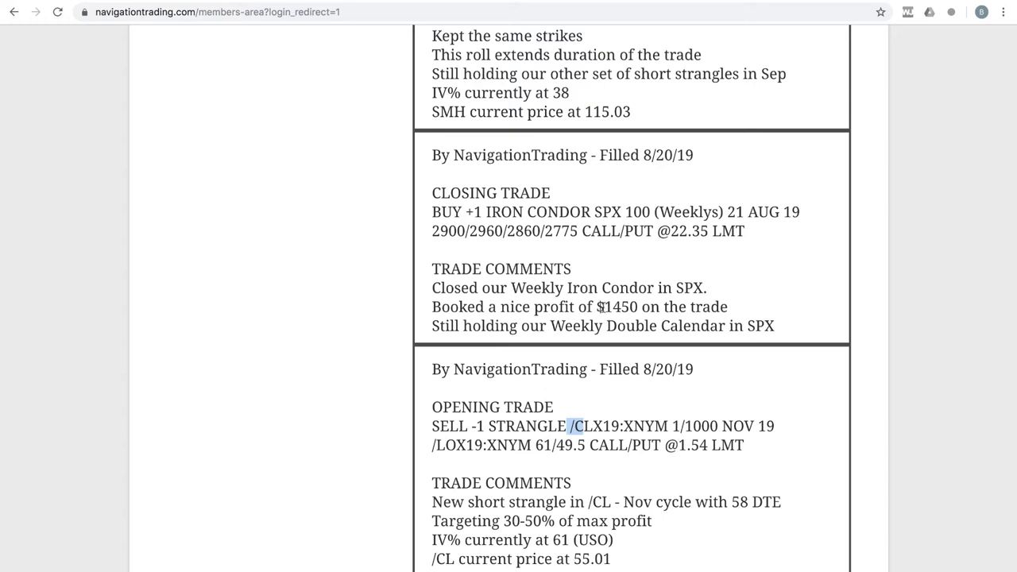
{"action": "left_click_drag", "start_coordinate": [602, 306], "coordinate": [641, 307]}
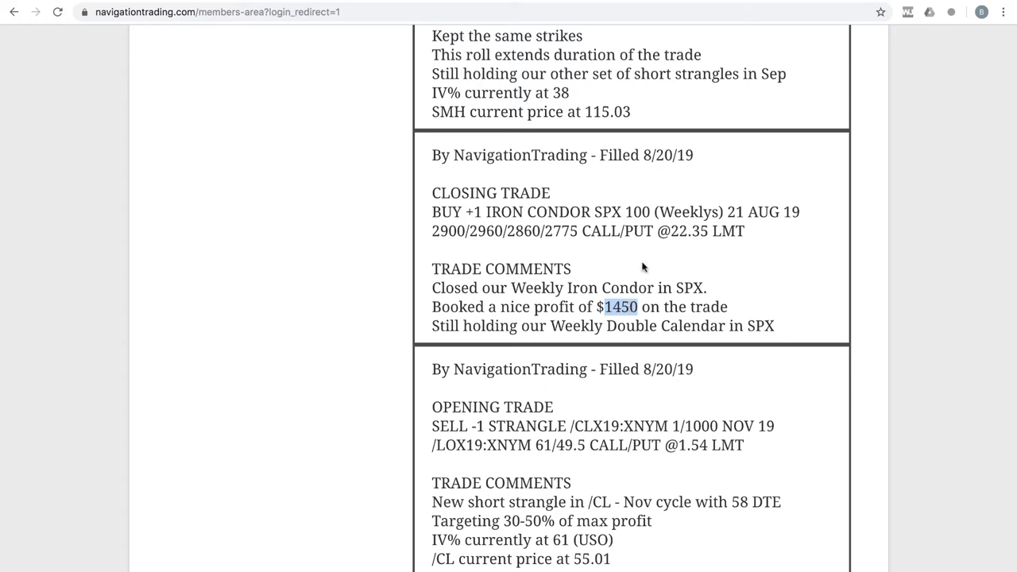
Step: Review the 8/21/19 SMH rolling trade alert and load the SMH risk profile in thinkorswim
{"action": "scroll", "coordinate": [644, 267], "scroll_direction": "up", "scroll_amount": 5}
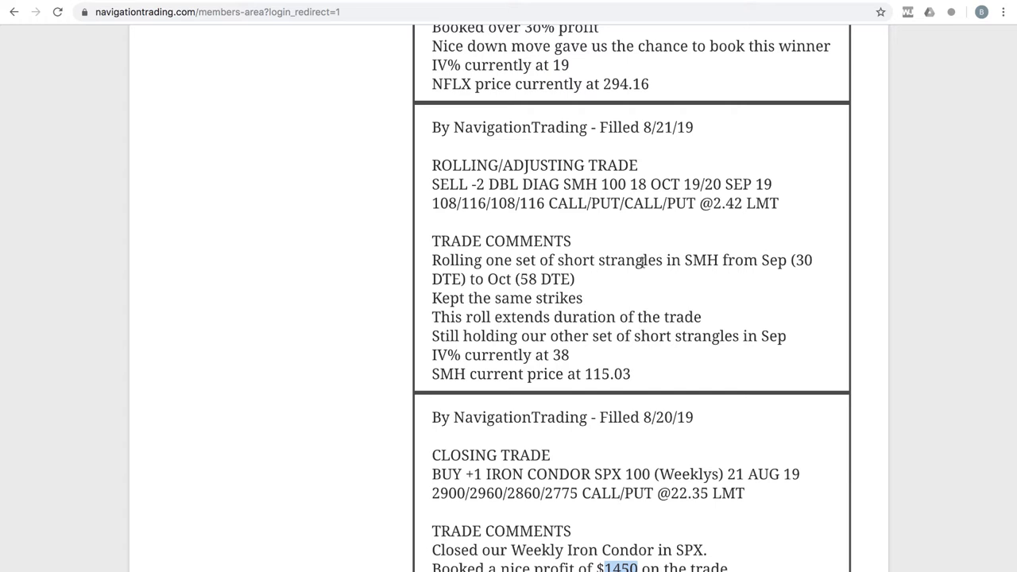
{"action": "left_click", "coordinate": [810, 260]}
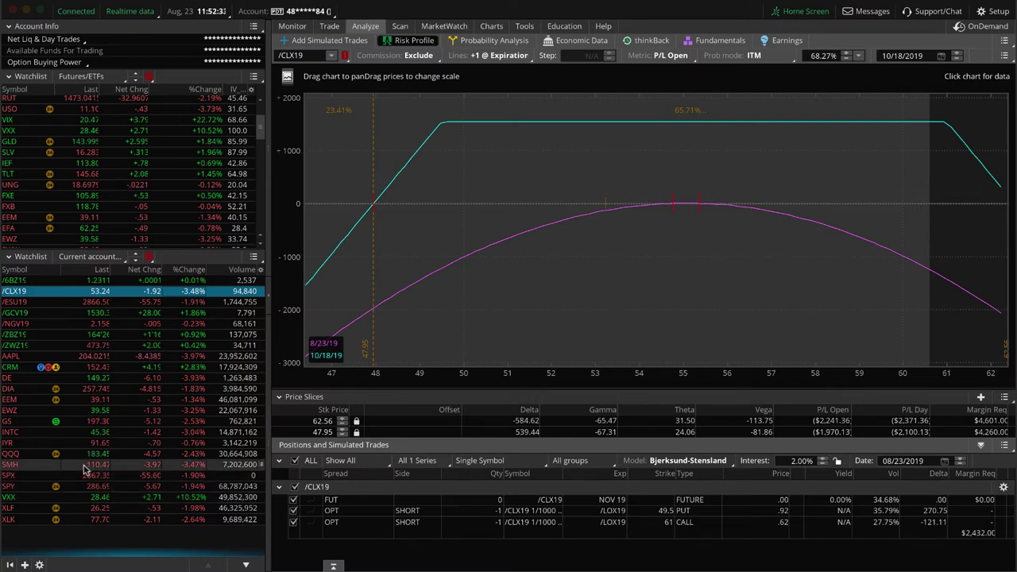
{"action": "left_click", "coordinate": [85, 465]}
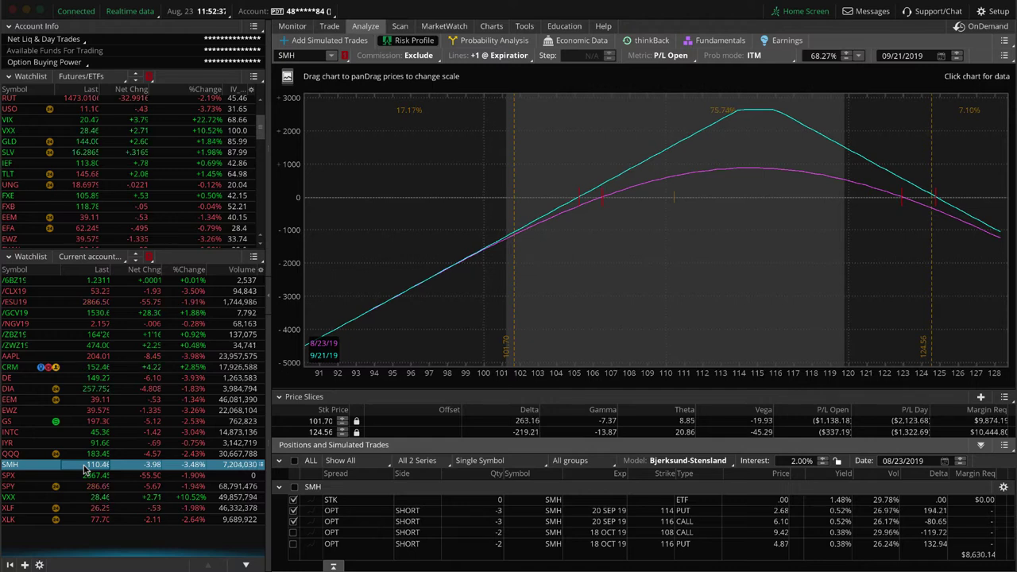
Step: In the SMH positions, exclude the 20 SEP 19 short put and call and include the 18 OCT 19 short call and put
{"action": "left_click", "coordinate": [518, 511]}
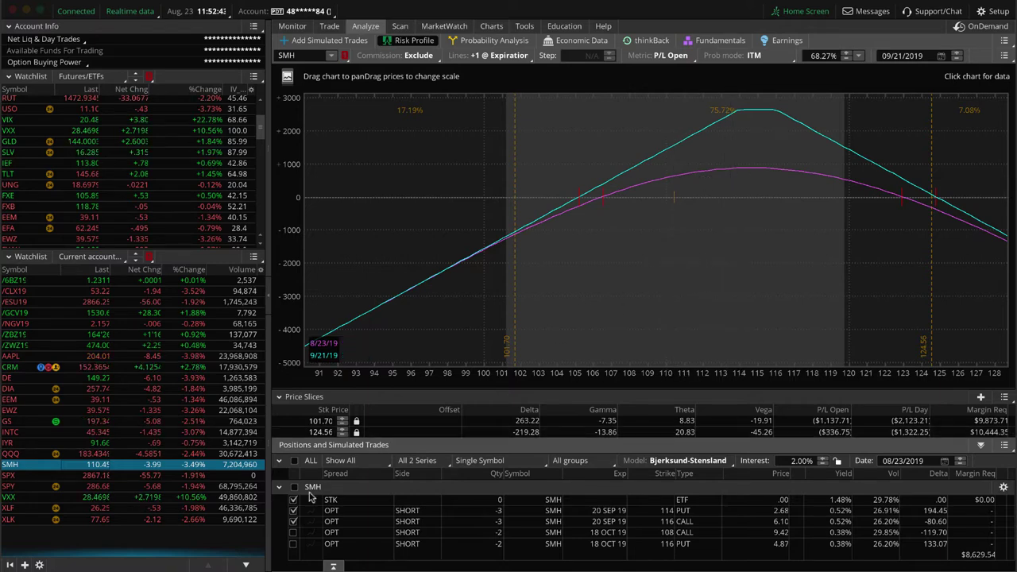
{"action": "left_click", "coordinate": [293, 511]}
{"action": "left_click", "coordinate": [293, 521]}
{"action": "left_click", "coordinate": [293, 533]}
{"action": "left_click", "coordinate": [293, 544]}
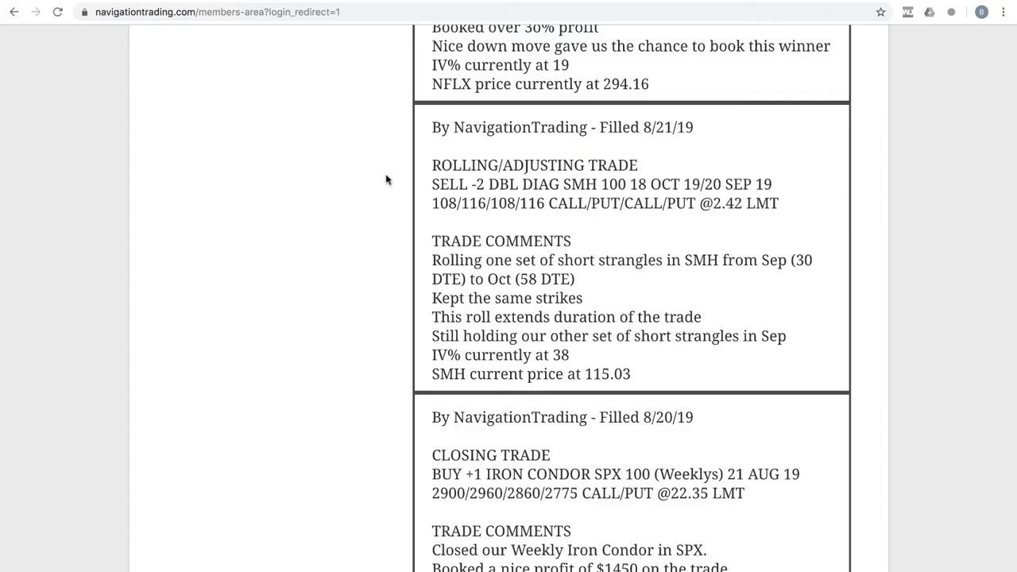
Step: In the browser's 8/22/19 NFLX closing alert, highlight the long put vertical text and the booked profit line
{"action": "scroll", "coordinate": [532, 329], "scroll_direction": "up", "scroll_amount": 5}
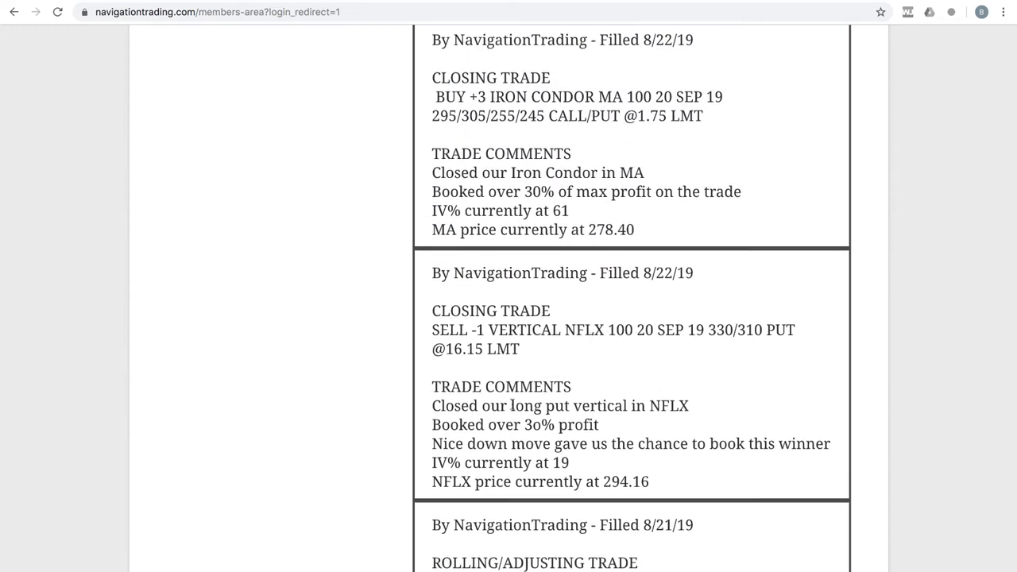
{"action": "left_click_drag", "start_coordinate": [509, 406], "coordinate": [728, 417]}
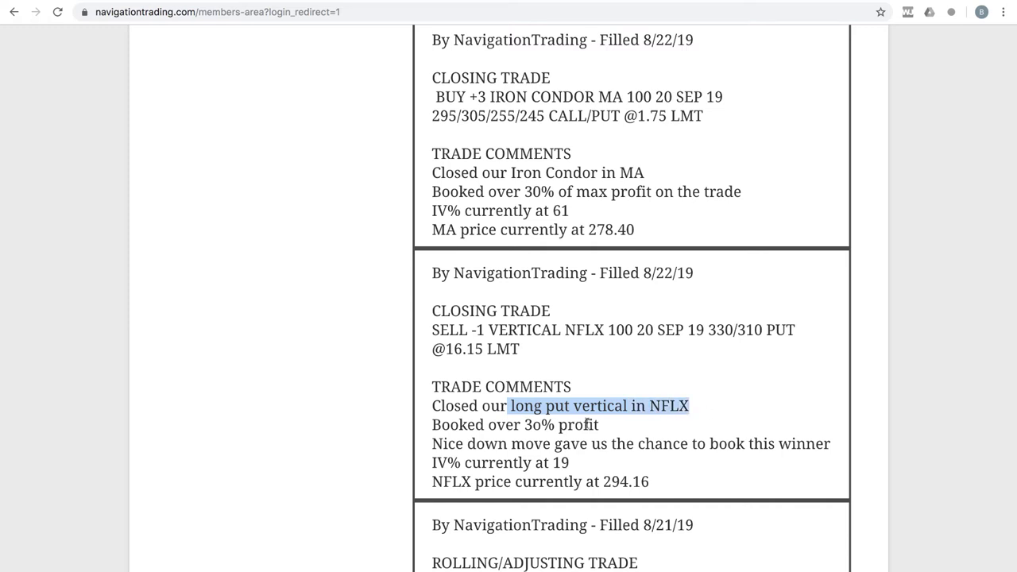
{"action": "left_click_drag", "start_coordinate": [432, 425], "coordinate": [632, 430]}
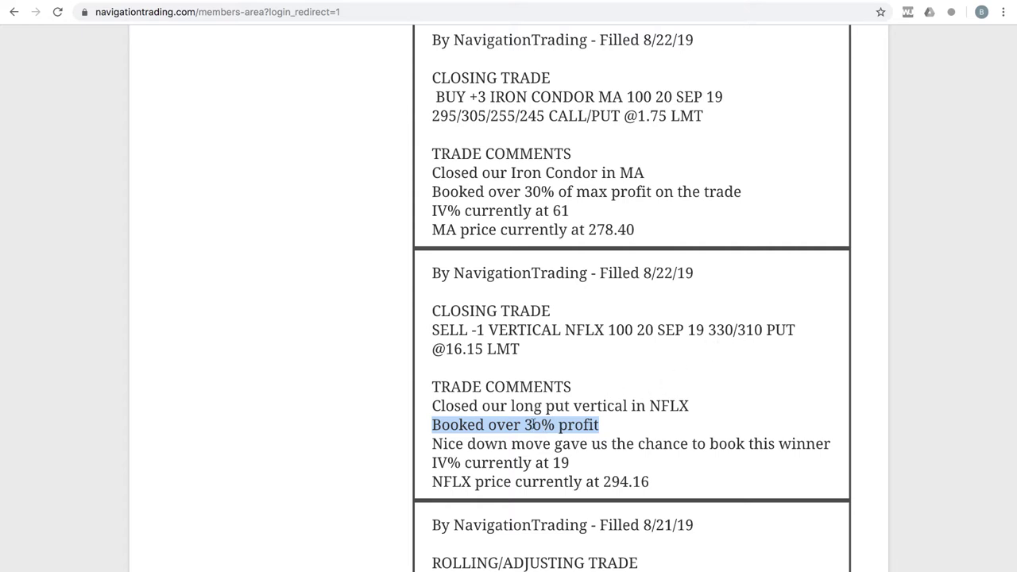
{"action": "left_click", "coordinate": [542, 422]}
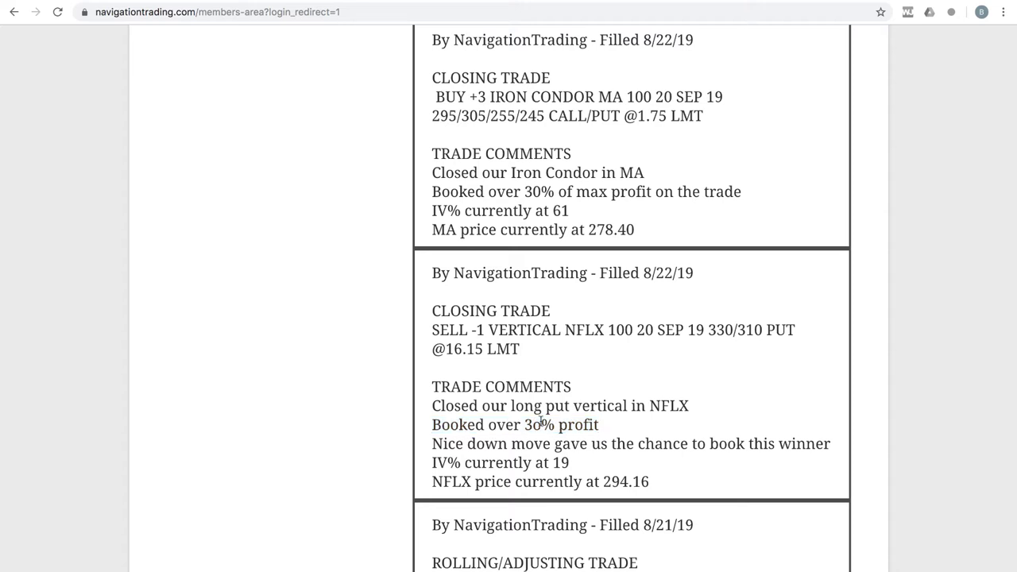
Step: Highlight the MA ticker and "30% of max profit on" in the 8/22/19 MA Iron Condor closing alert
{"action": "scroll", "coordinate": [543, 410], "scroll_direction": "up", "scroll_amount": 3}
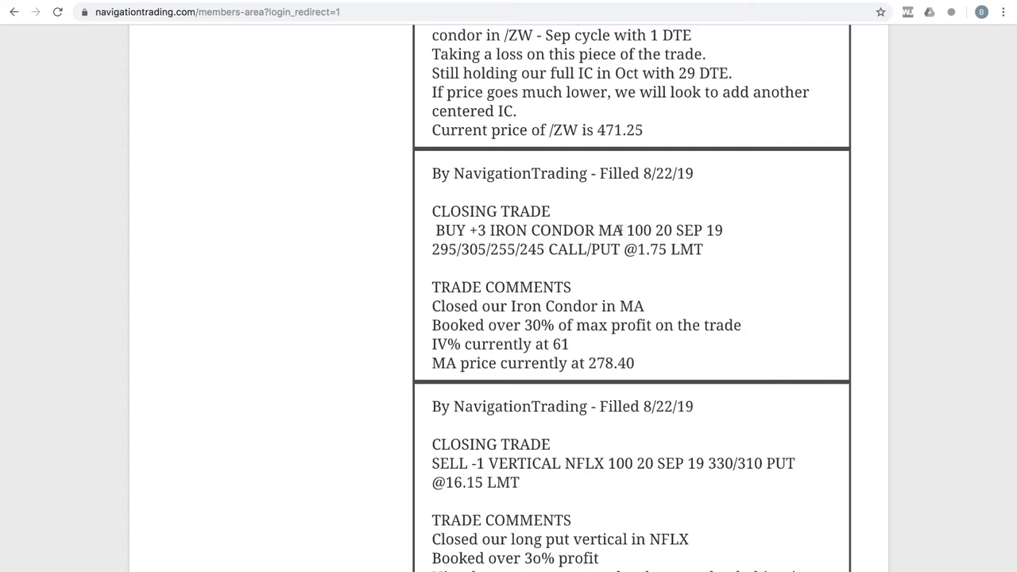
{"action": "left_click_drag", "start_coordinate": [622, 230], "coordinate": [601, 230]}
{"action": "left_click_drag", "start_coordinate": [522, 325], "coordinate": [674, 326]}
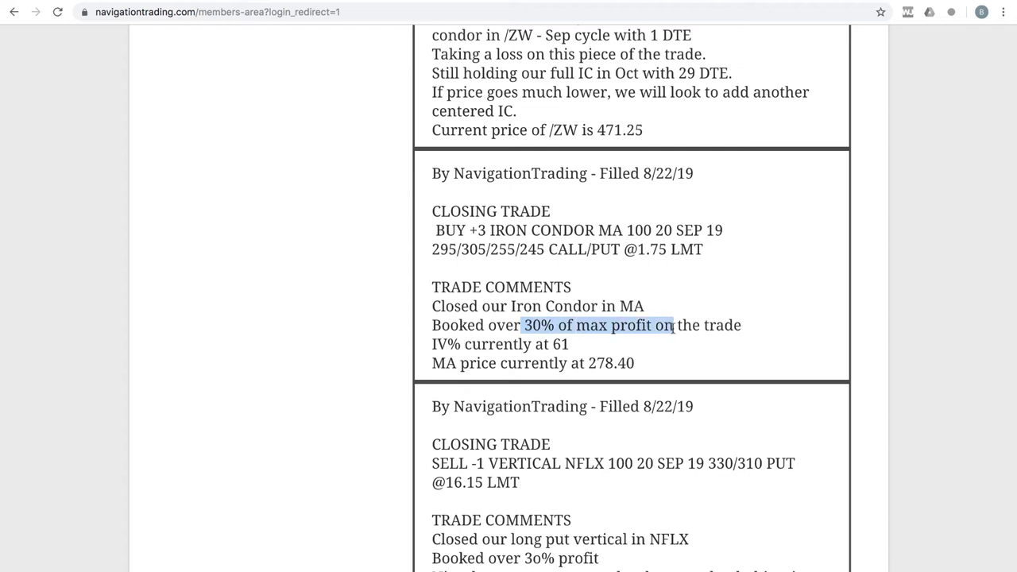
{"action": "left_click", "coordinate": [631, 311]}
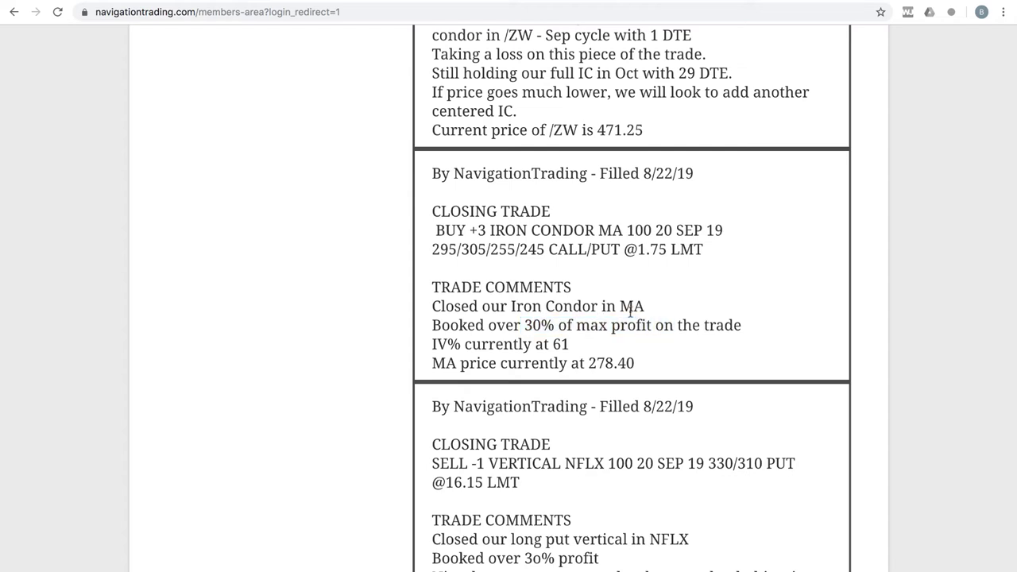
Step: Highlight /ZW and "Put Vertical side of" in the 8/22/19 /ZW closing/adjusting trade alert
{"action": "scroll", "coordinate": [631, 311], "scroll_direction": "up", "scroll_amount": 3}
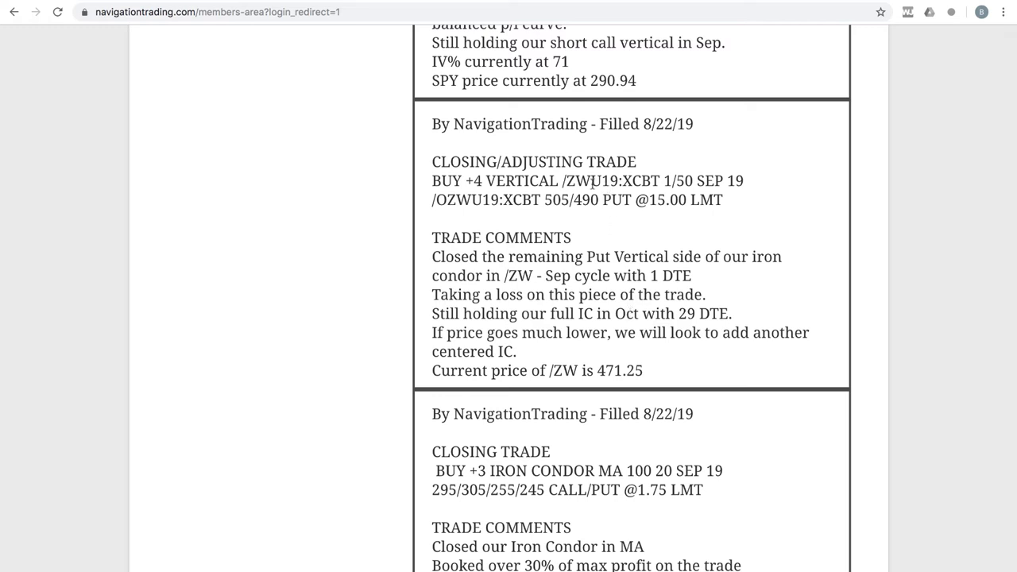
{"action": "left_click_drag", "start_coordinate": [592, 181], "coordinate": [563, 181]}
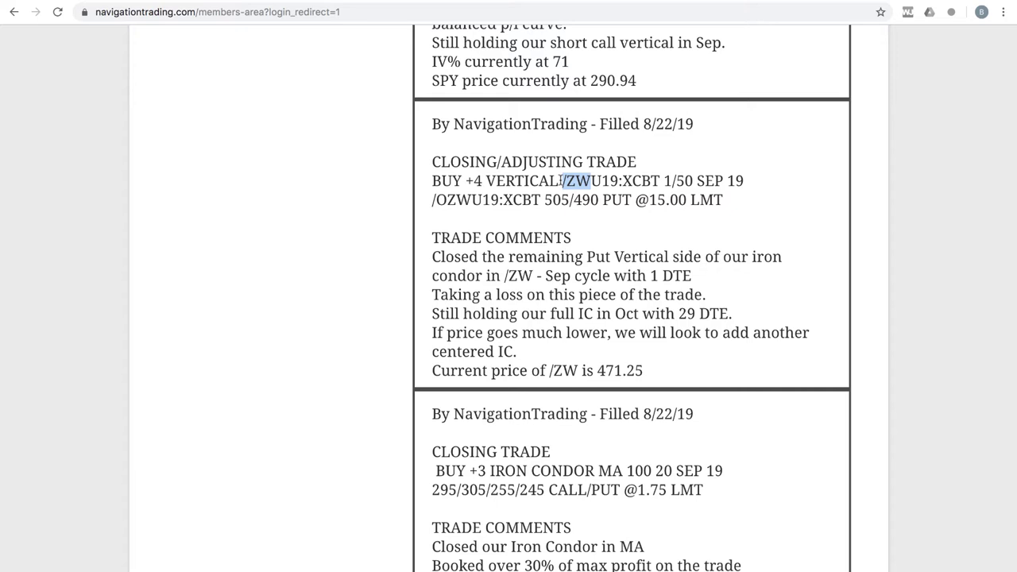
{"action": "left_click_drag", "start_coordinate": [587, 256], "coordinate": [718, 264]}
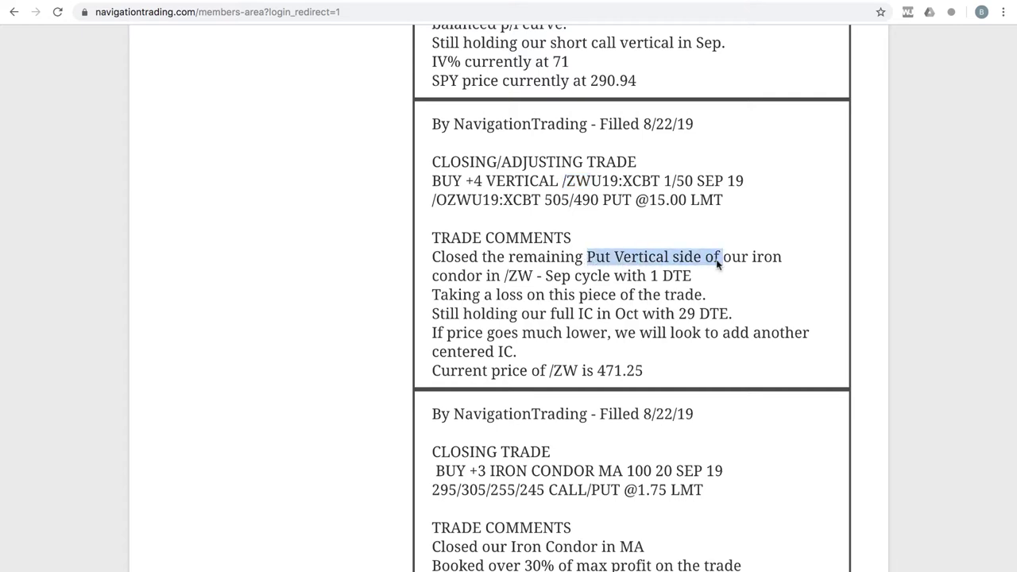
Step: Highlight "1 DTE" in the trade comments of the 8/22/19 /ZW closing/adjusting alert
{"action": "left_click", "coordinate": [643, 275]}
{"action": "left_click_drag", "start_coordinate": [643, 275], "coordinate": [706, 280]}
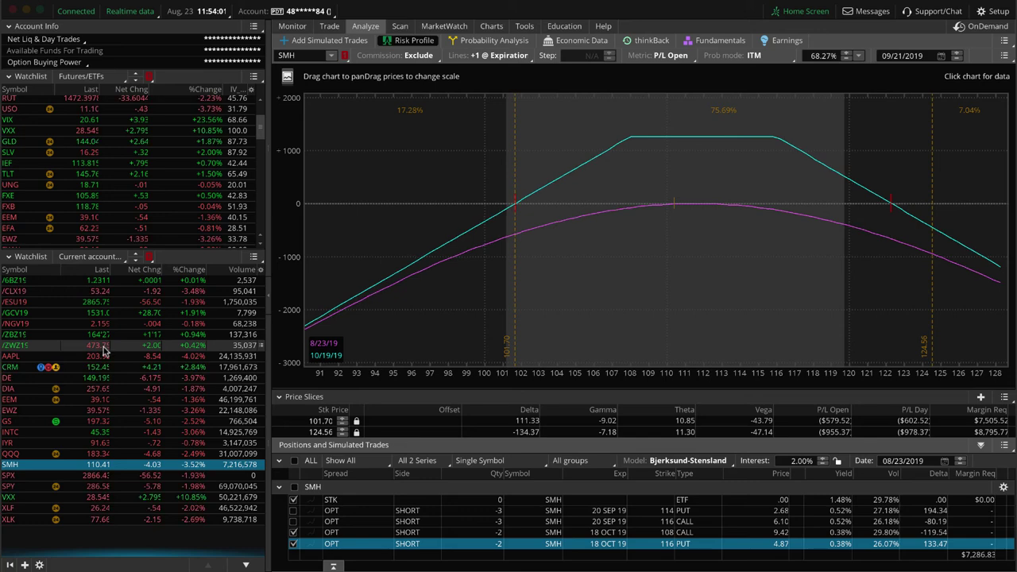
Step: In thinkorswim, set a price slice at 474.00 on the /ZWZ19 risk profile and open its option chain
{"action": "left_click", "coordinate": [103, 348]}
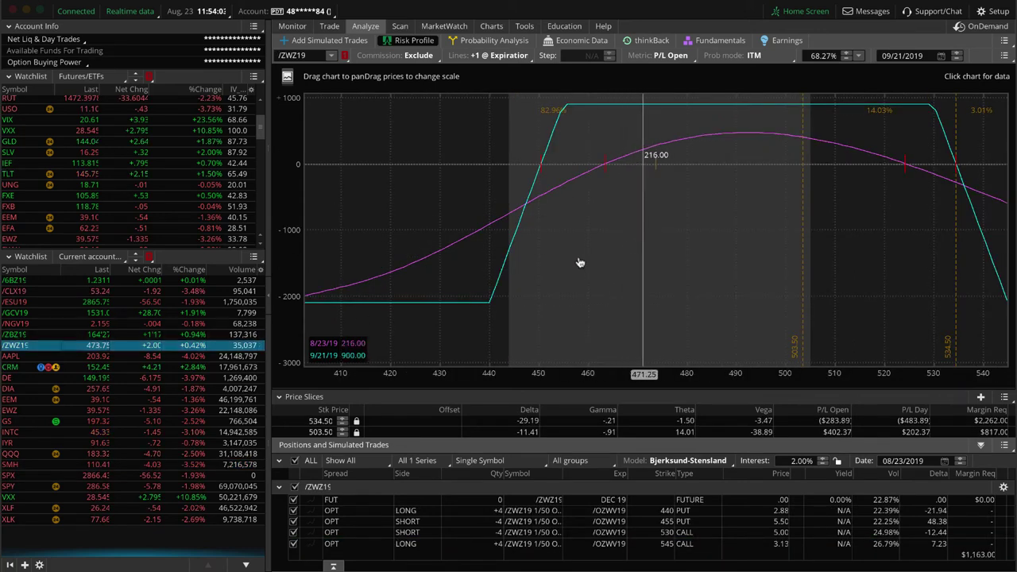
{"action": "left_click", "coordinate": [657, 211]}
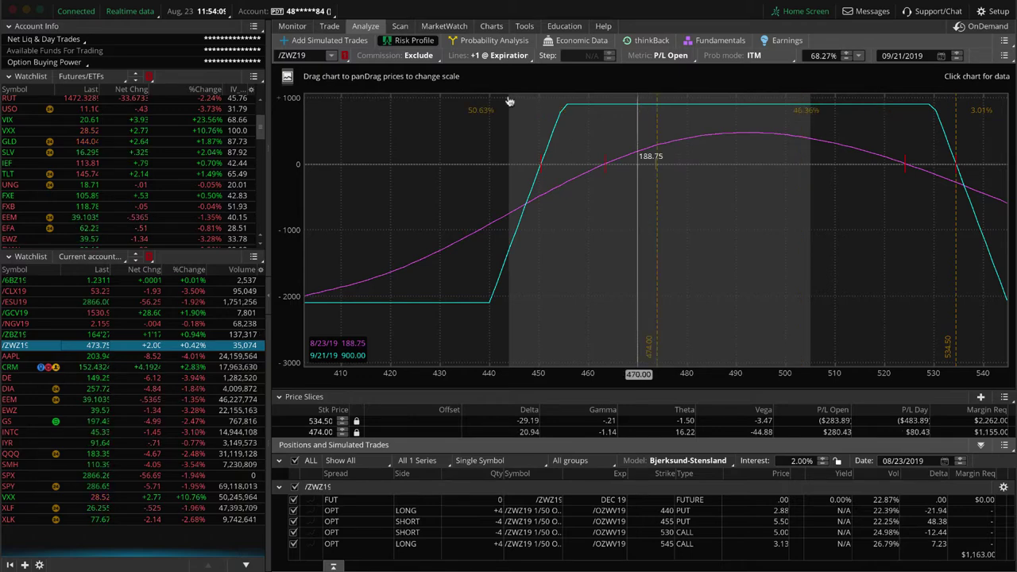
{"action": "left_click", "coordinate": [329, 26]}
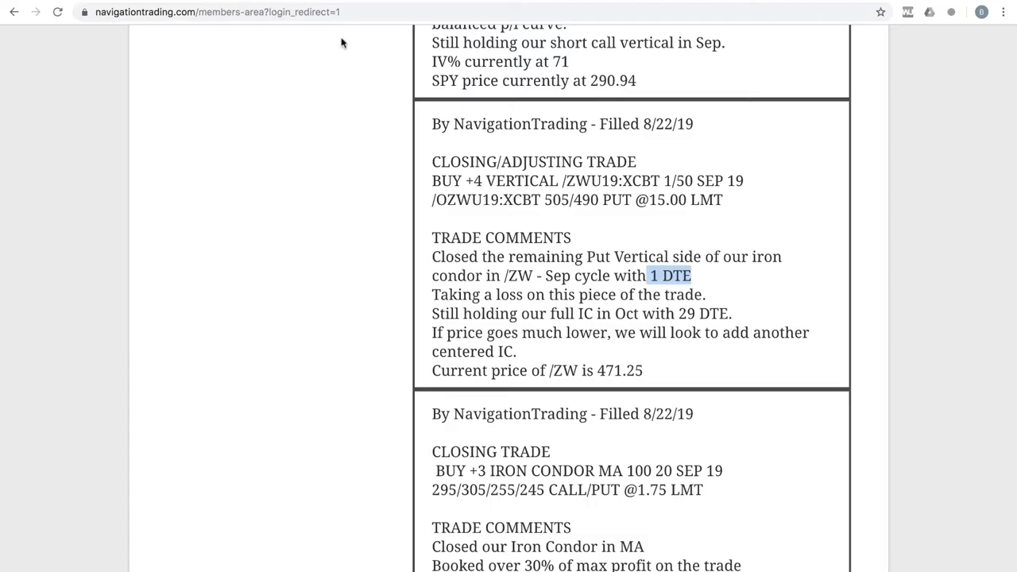
Step: In the browser's 8/22/19 SPY Iron Condor alert, highlight the SPY ticker and "5 points wide on the Put side"
{"action": "scroll", "coordinate": [435, 156], "scroll_direction": "up", "scroll_amount": 3}
{"action": "scroll", "coordinate": [434, 157], "scroll_direction": "up", "scroll_amount": 1}
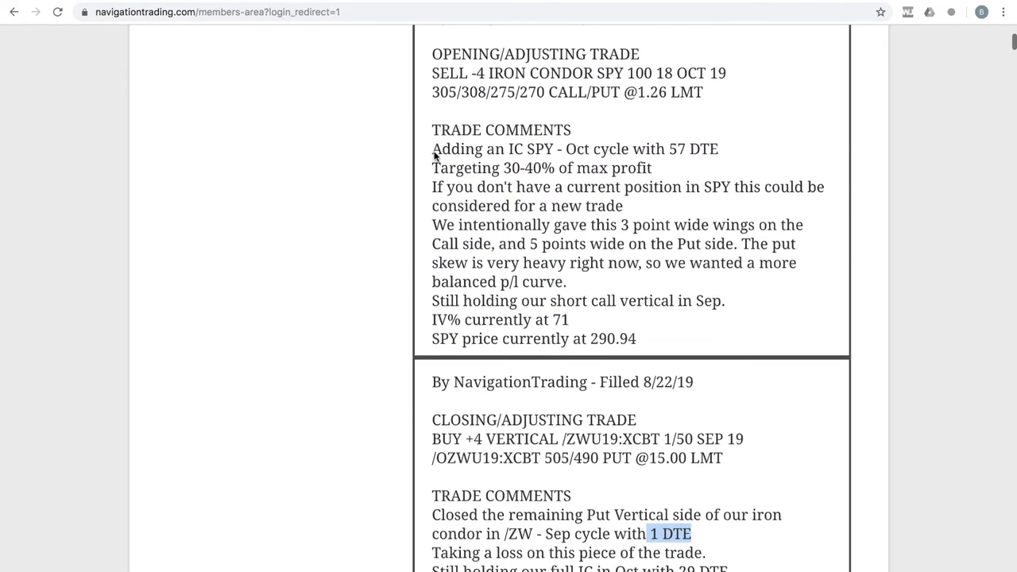
{"action": "scroll", "coordinate": [435, 150], "scroll_direction": "up", "scroll_amount": 1}
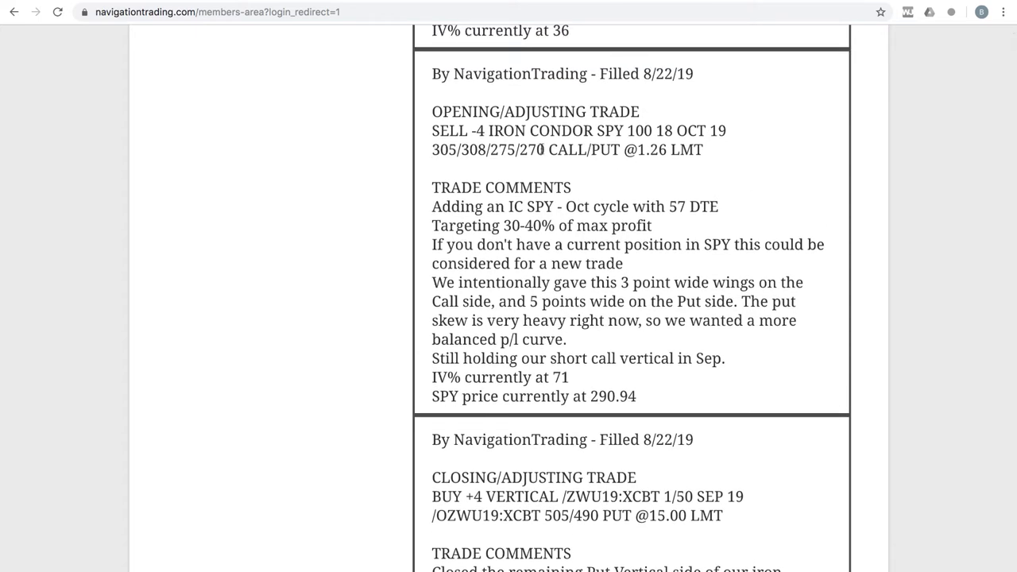
{"action": "left_click_drag", "start_coordinate": [624, 131], "coordinate": [597, 131]}
{"action": "left_click_drag", "start_coordinate": [623, 284], "coordinate": [625, 326]}
{"action": "left_click", "coordinate": [625, 321]}
{"action": "left_click_drag", "start_coordinate": [530, 301], "coordinate": [734, 301]}
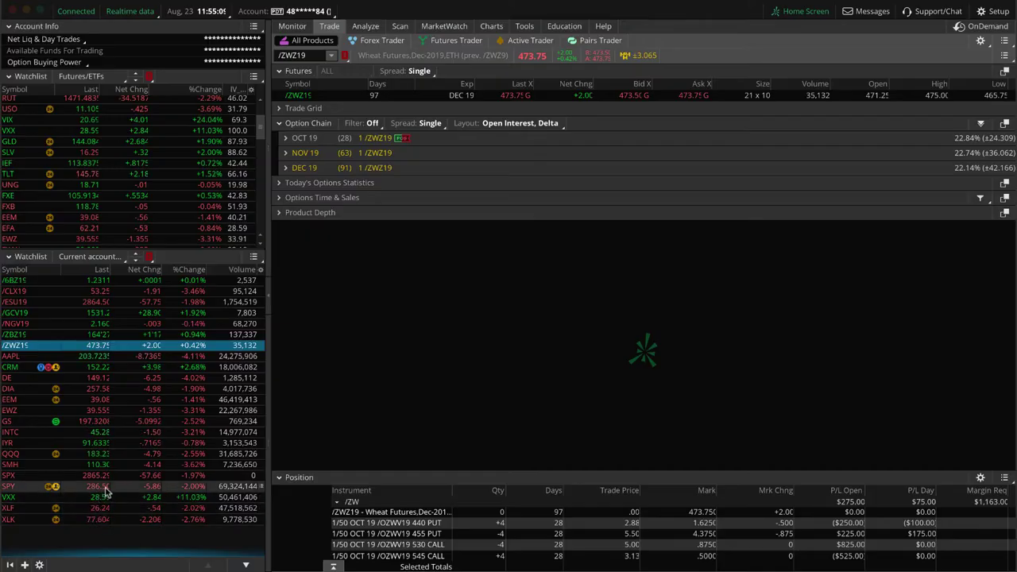
Step: Switch to thinkorswim and show the risk profile of the SPY positions
{"action": "left_click", "coordinate": [105, 487]}
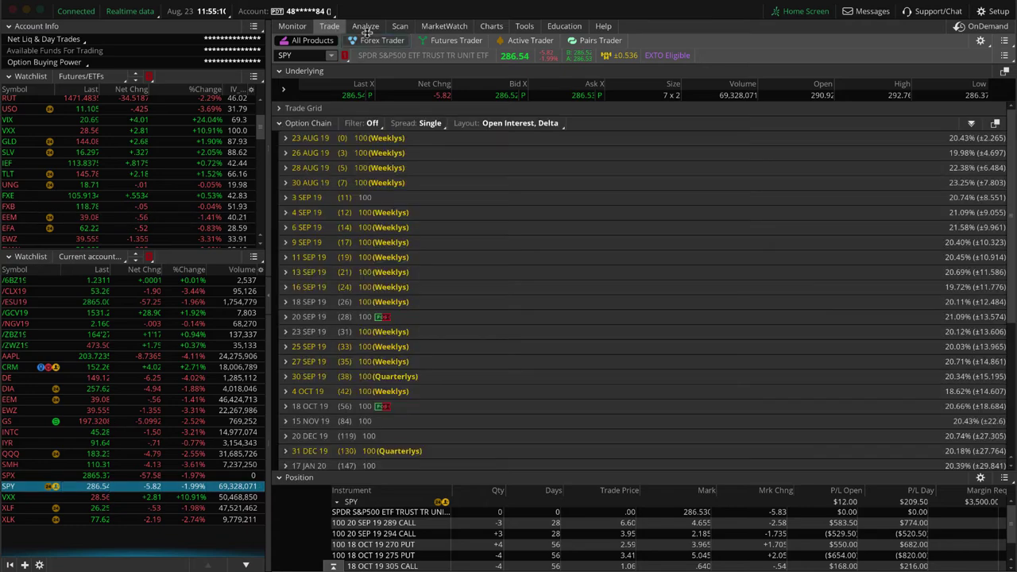
{"action": "left_click", "coordinate": [372, 40]}
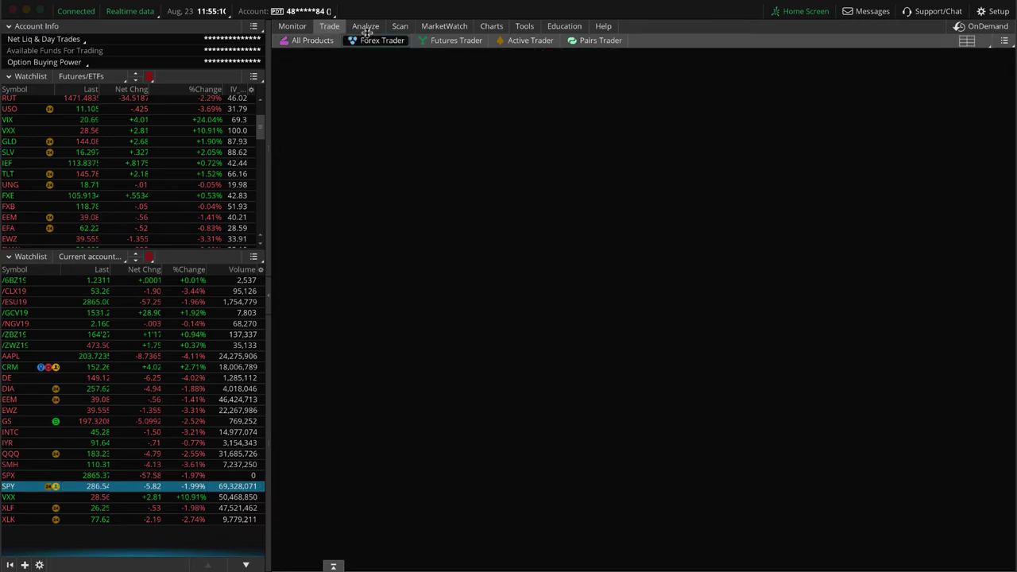
{"action": "left_click", "coordinate": [366, 26]}
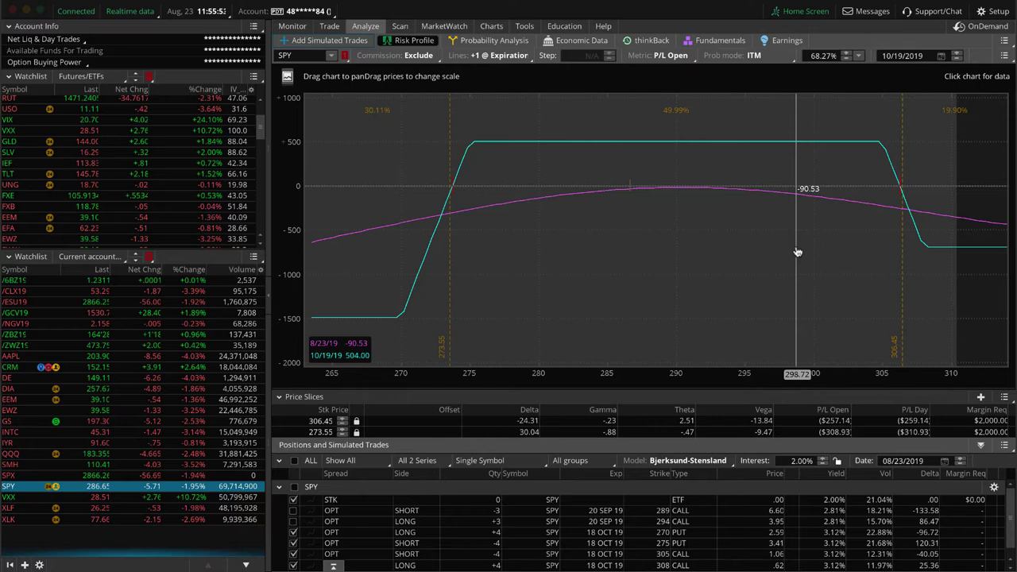
Step: Enlarge the SPY positions list, exclude the four 18 OCT 19 legs and include the 20 SEP 19 289/294 calls
{"action": "left_click_drag", "start_coordinate": [618, 388], "coordinate": [620, 367]}
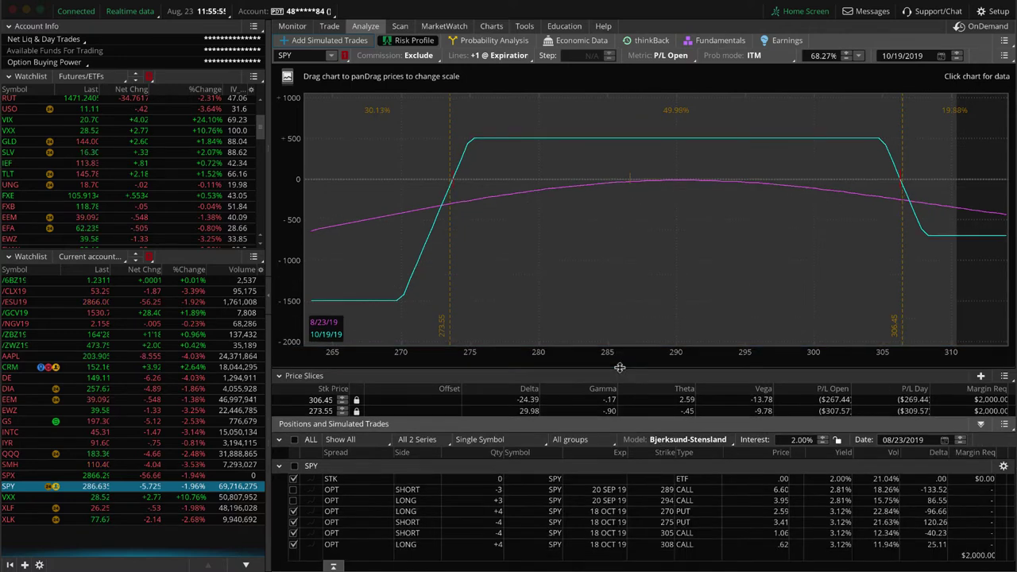
{"action": "left_click", "coordinate": [293, 545]}
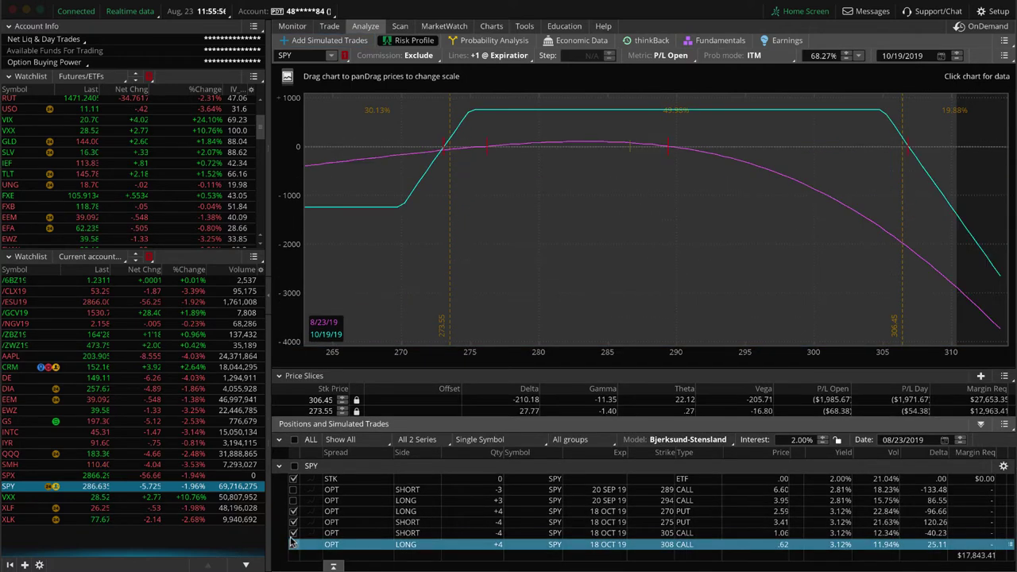
{"action": "left_click", "coordinate": [293, 533]}
{"action": "left_click", "coordinate": [293, 522]}
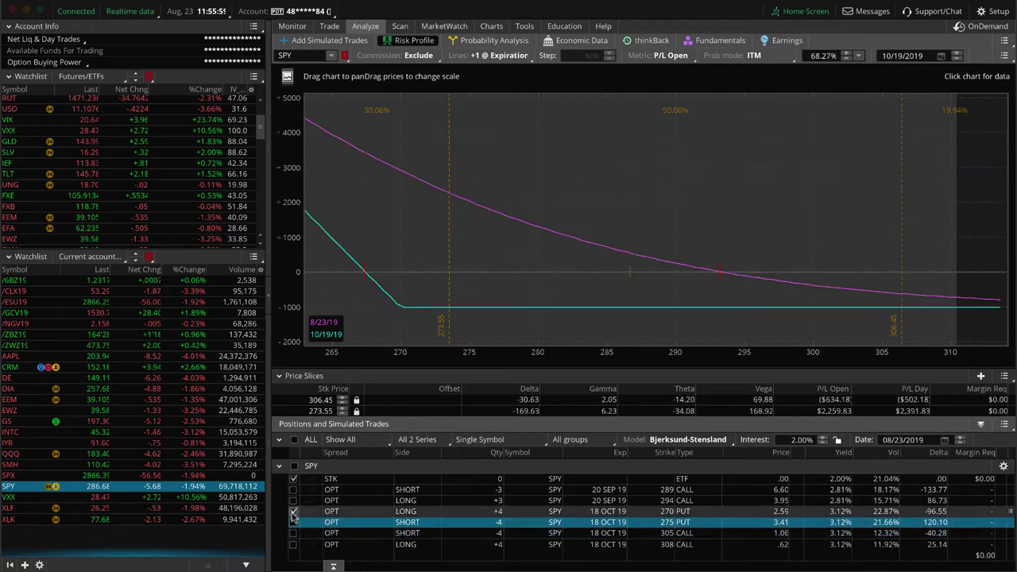
{"action": "left_click", "coordinate": [293, 511]}
{"action": "left_click", "coordinate": [293, 489]}
{"action": "left_click", "coordinate": [293, 490]}
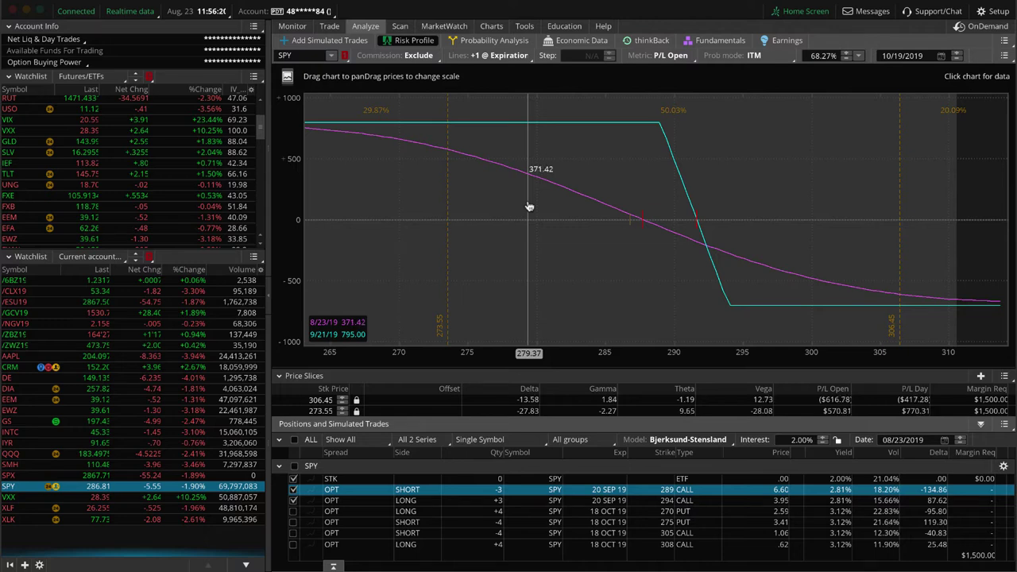
Step: Check the risk profile of the SPX positions and return to SPY
{"action": "left_click", "coordinate": [107, 475]}
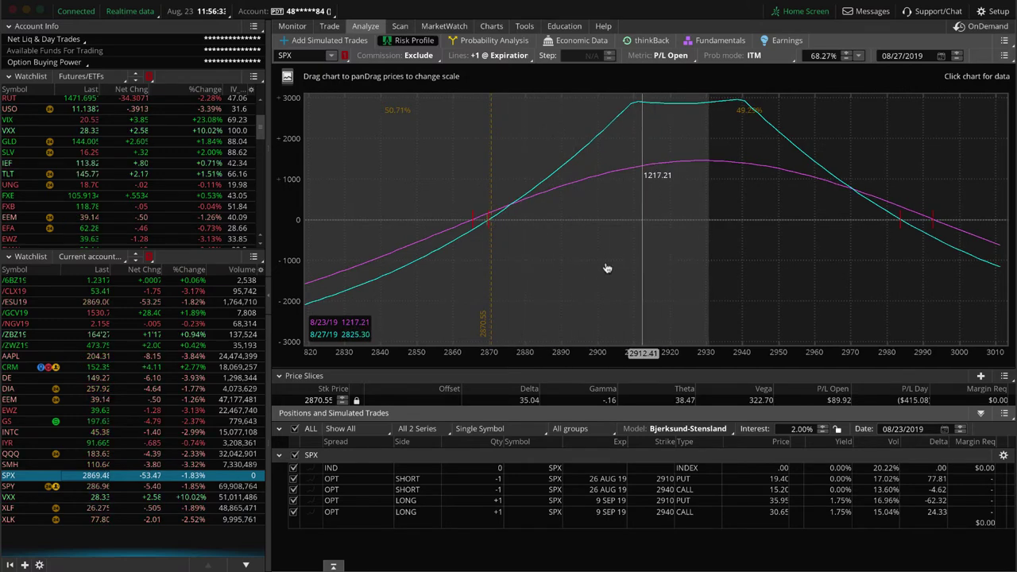
{"action": "left_click", "coordinate": [172, 486]}
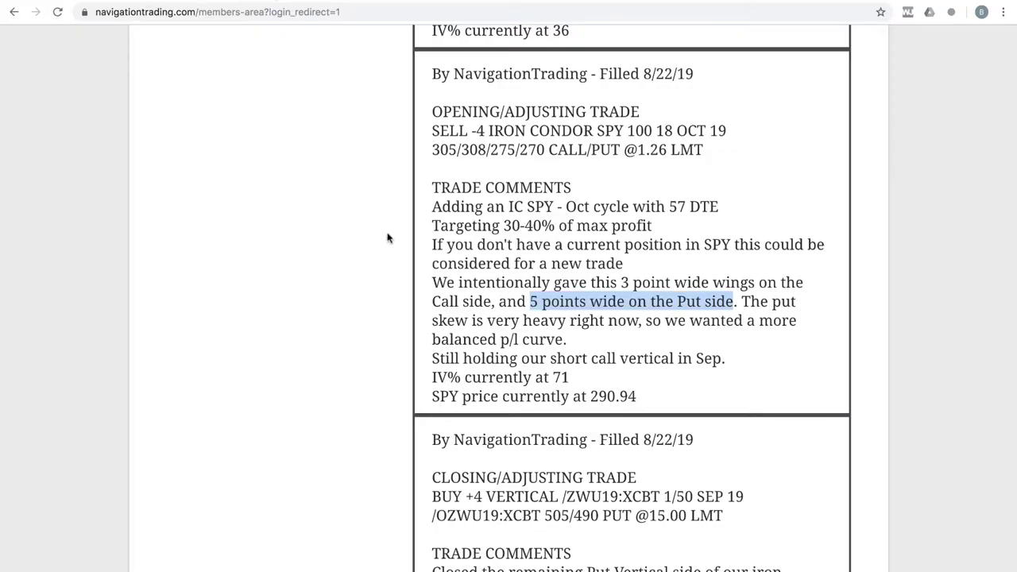
Step: Read the 8/23/19 CRM opening alert in the browser and show CRM's risk profile in thinkorswim
{"action": "scroll", "coordinate": [388, 237], "scroll_direction": "up", "scroll_amount": 5}
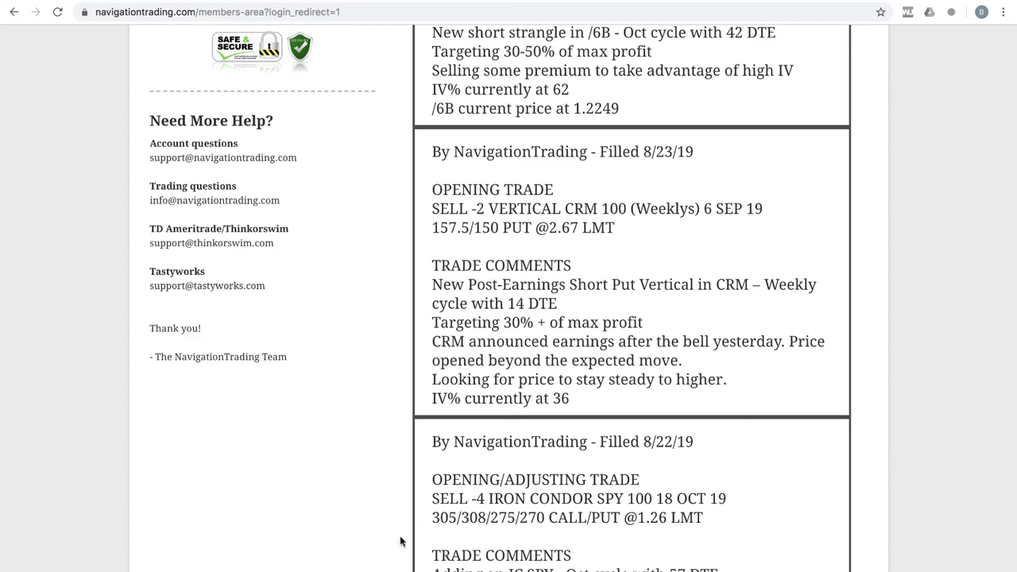
{"action": "key", "text": "super+Tab"}
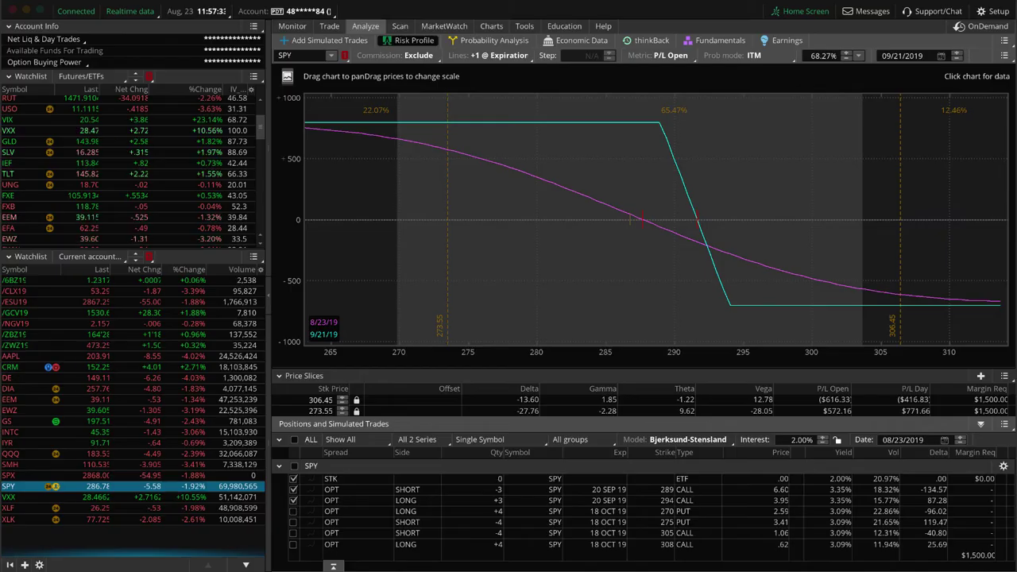
{"action": "left_click", "coordinate": [196, 369]}
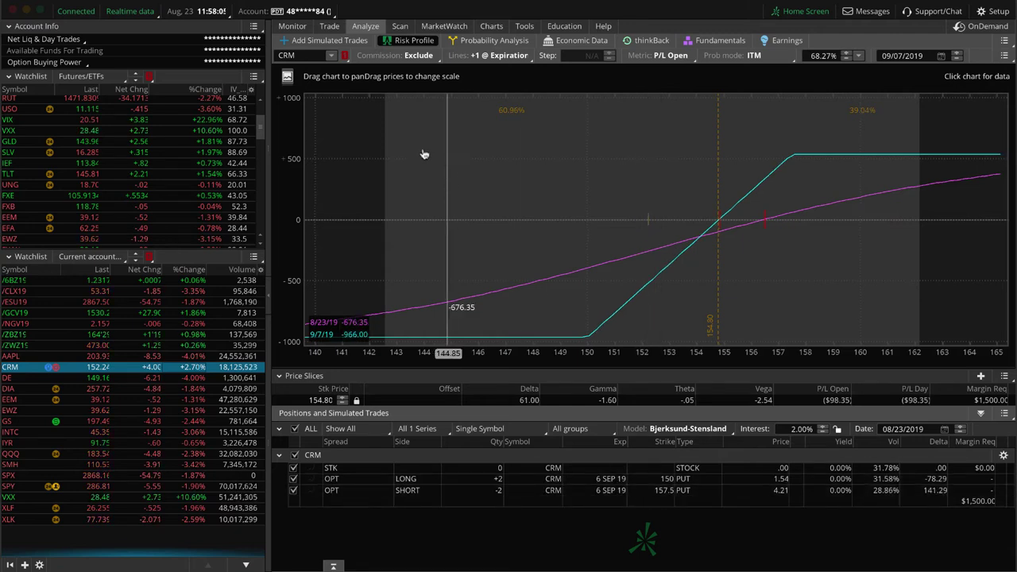
Step: Check CRM's option chain and price chart, and return to its risk profile
{"action": "left_click", "coordinate": [330, 27]}
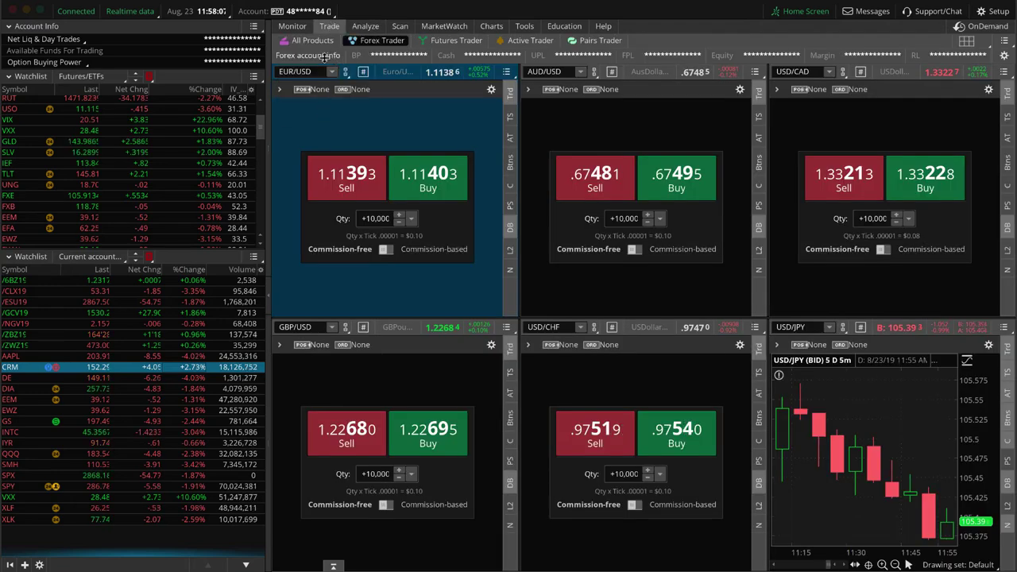
{"action": "left_click", "coordinate": [320, 42]}
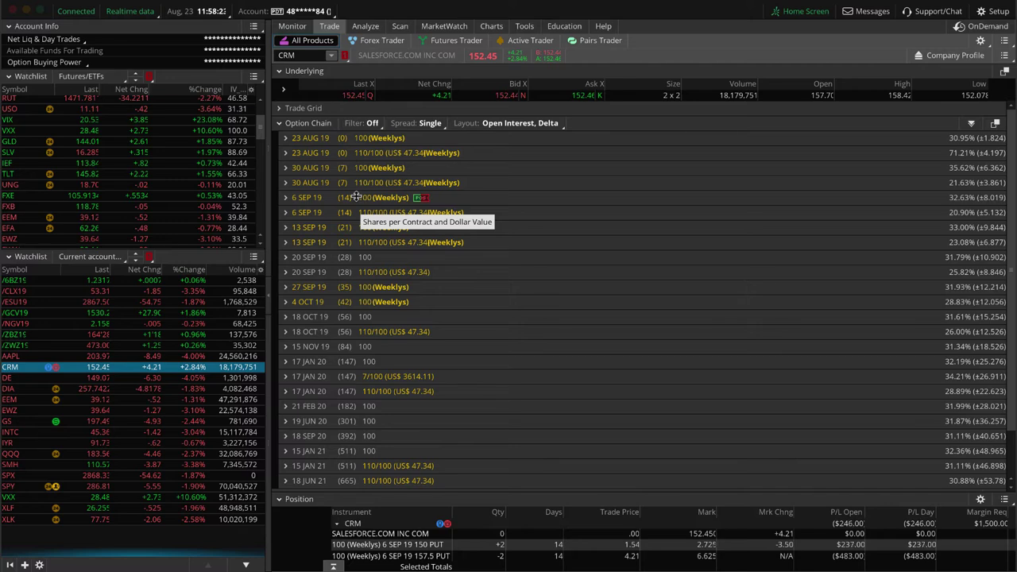
{"action": "left_click", "coordinate": [492, 26]}
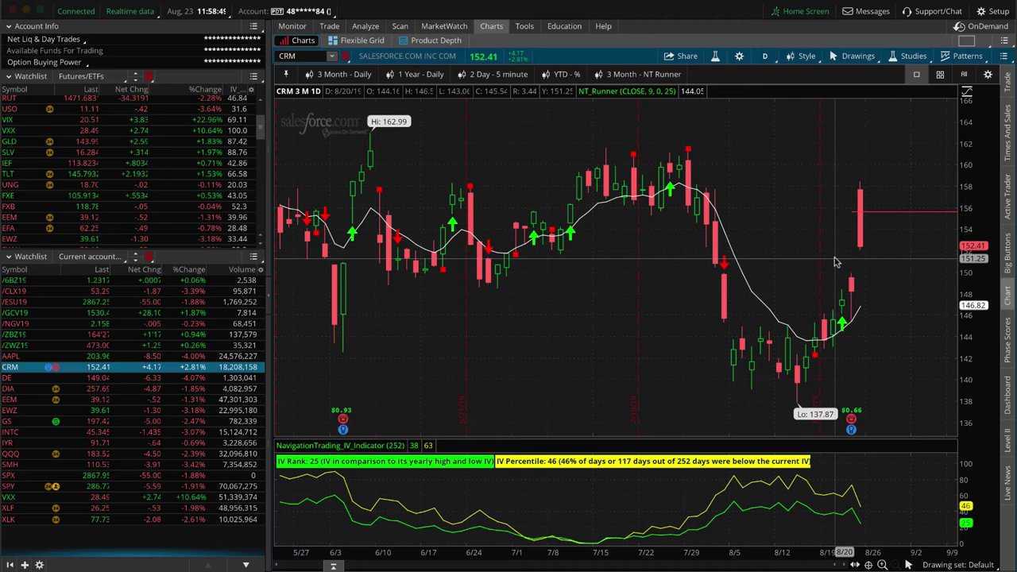
{"action": "left_click", "coordinate": [382, 26]}
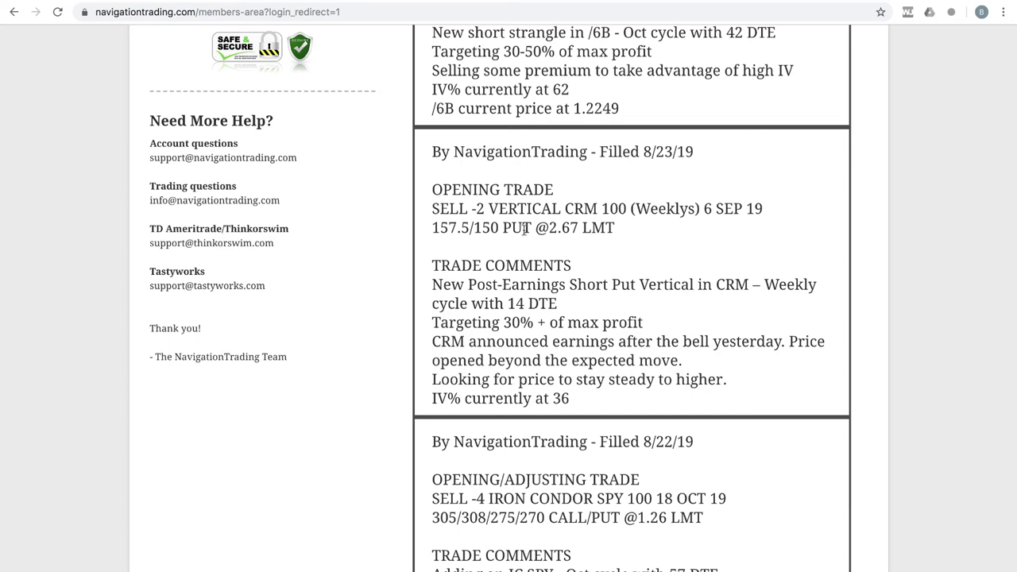
Step: Highlight the /6B symbol in the browser's 8/23/19 strangle alert and show the /6BZ19 risk profile in thinkorswim
{"action": "scroll", "coordinate": [521, 231], "scroll_direction": "up", "scroll_amount": 5}
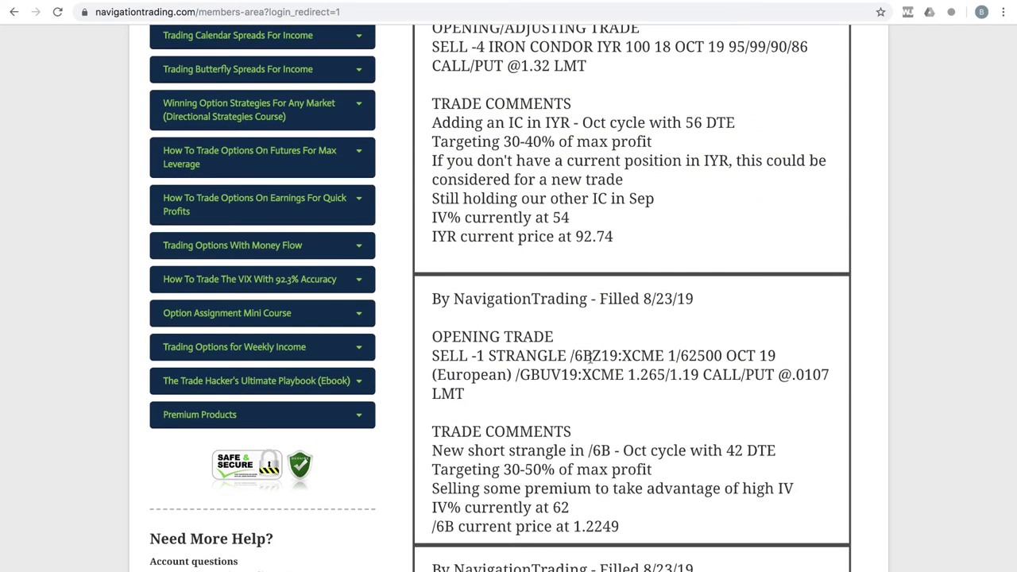
{"action": "left_click_drag", "start_coordinate": [589, 355], "coordinate": [570, 356]}
{"action": "key", "text": "super+Tab"}
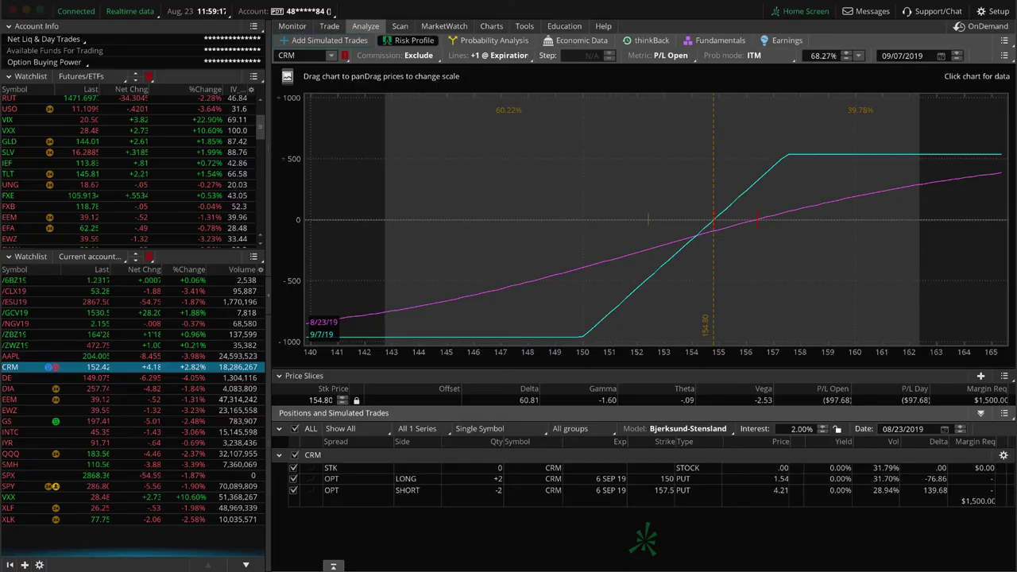
{"action": "left_click", "coordinate": [179, 281]}
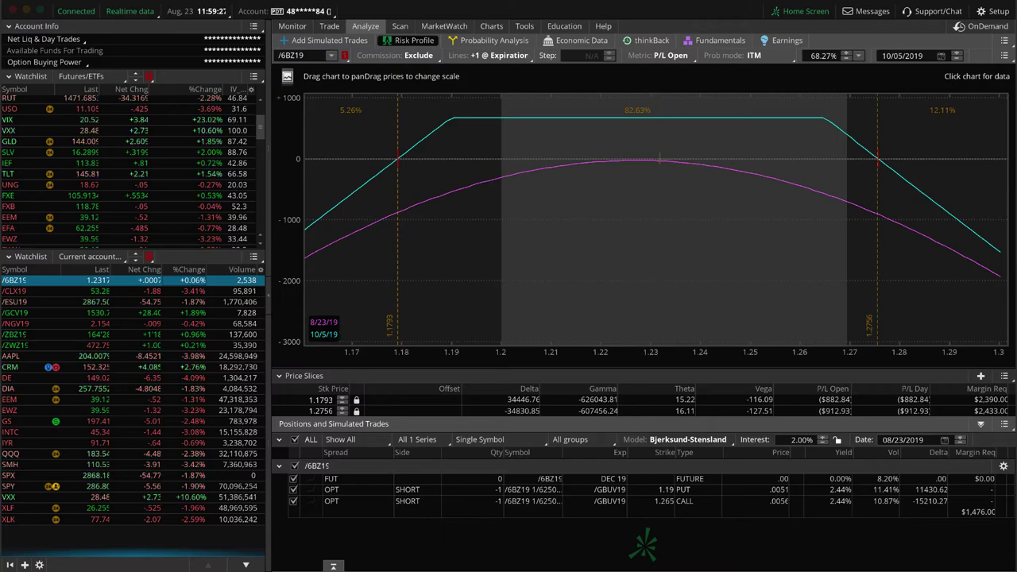
Step: Read the IYR Iron Condor alert in the browser and show IYR's risk profile in thinkorswim
{"action": "key", "text": "super+Tab"}
{"action": "scroll", "coordinate": [491, 284], "scroll_direction": "up", "scroll_amount": 4}
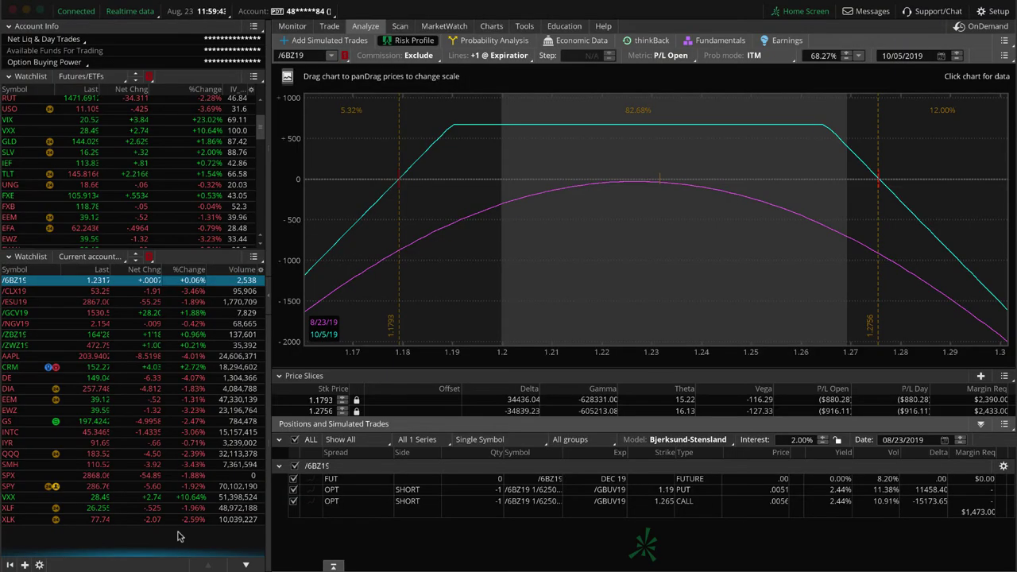
{"action": "left_click", "coordinate": [158, 449]}
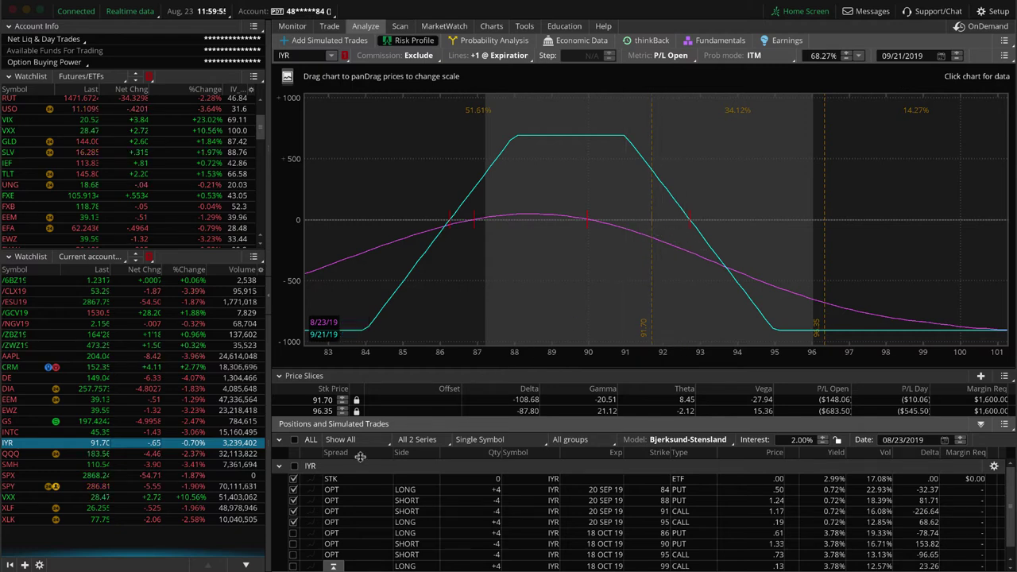
Step: In the IYR positions, exclude the four 20 SEP 19 option legs and include the four 18 OCT 19 legs
{"action": "left_click", "coordinate": [294, 490]}
{"action": "left_click", "coordinate": [293, 501]}
{"action": "left_click", "coordinate": [293, 511]}
{"action": "left_click", "coordinate": [293, 522]}
{"action": "left_click", "coordinate": [293, 534]}
{"action": "left_click", "coordinate": [293, 543]}
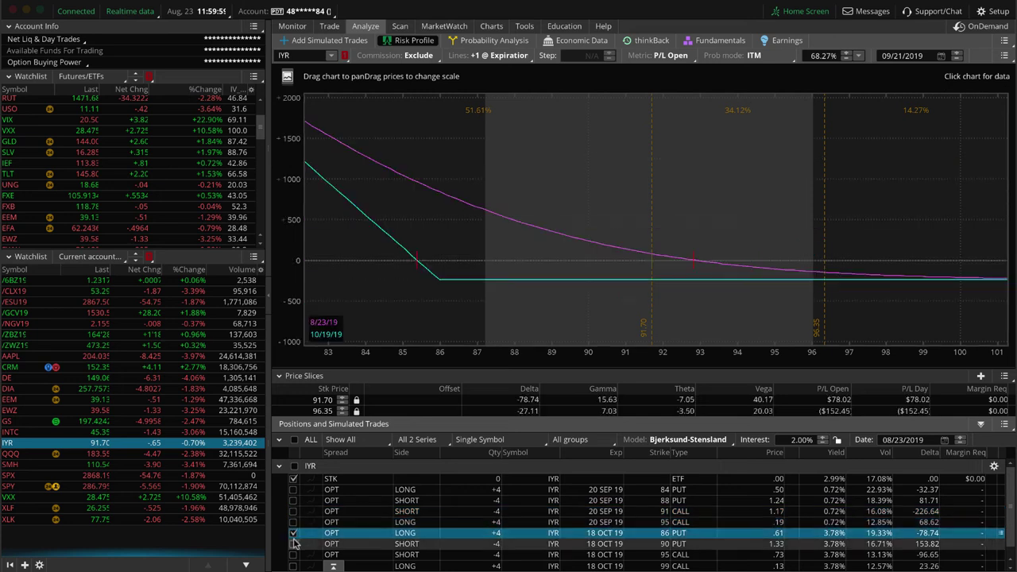
{"action": "left_click", "coordinate": [293, 555]}
{"action": "left_click", "coordinate": [293, 566]}
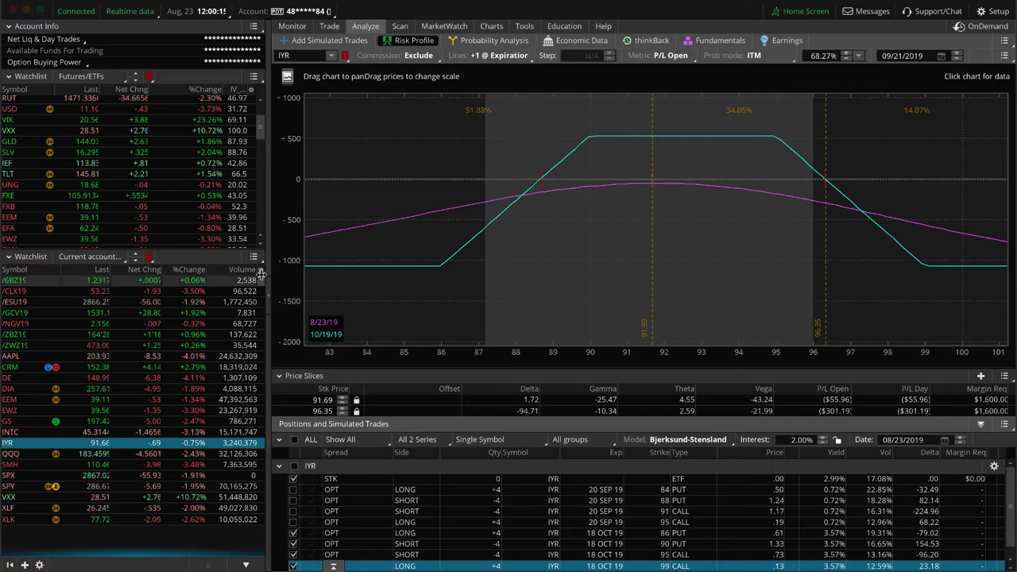
Step: Set price slices at 2867.00 on the /ESU19 risk profile and at 1531.00 on the /GCV19 risk profile
{"action": "left_click", "coordinate": [191, 304]}
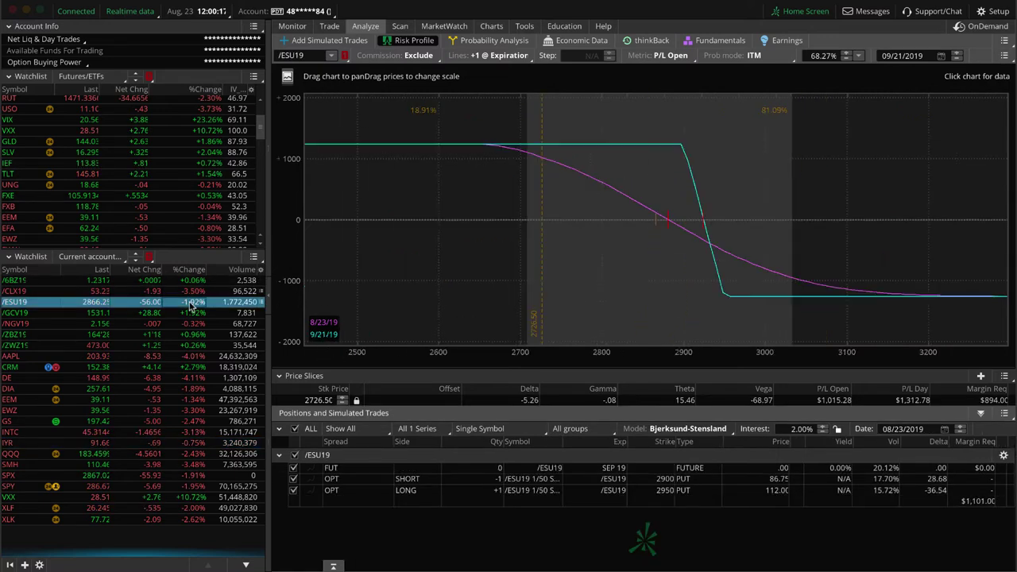
{"action": "left_click", "coordinate": [657, 233]}
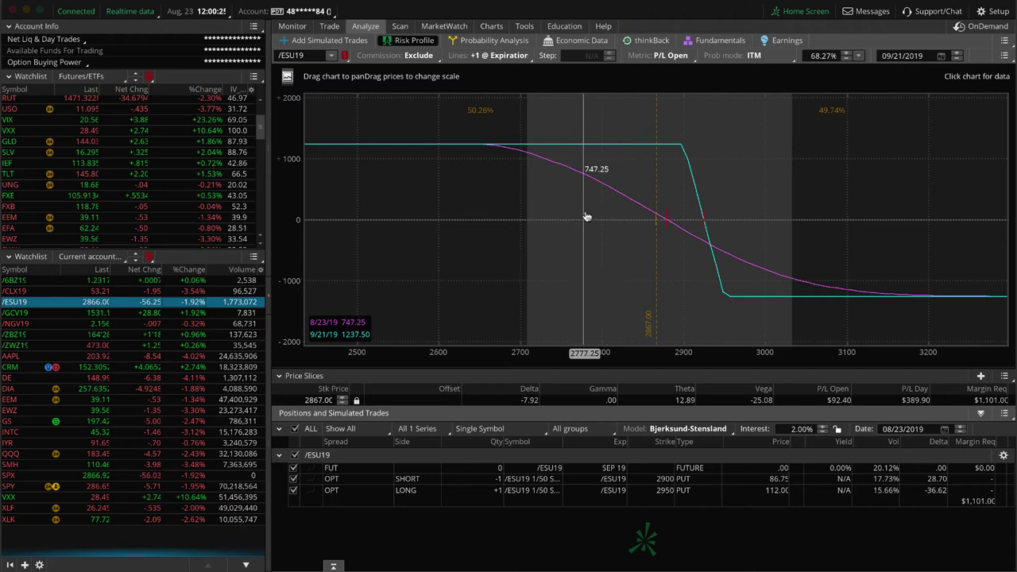
{"action": "left_click", "coordinate": [196, 317]}
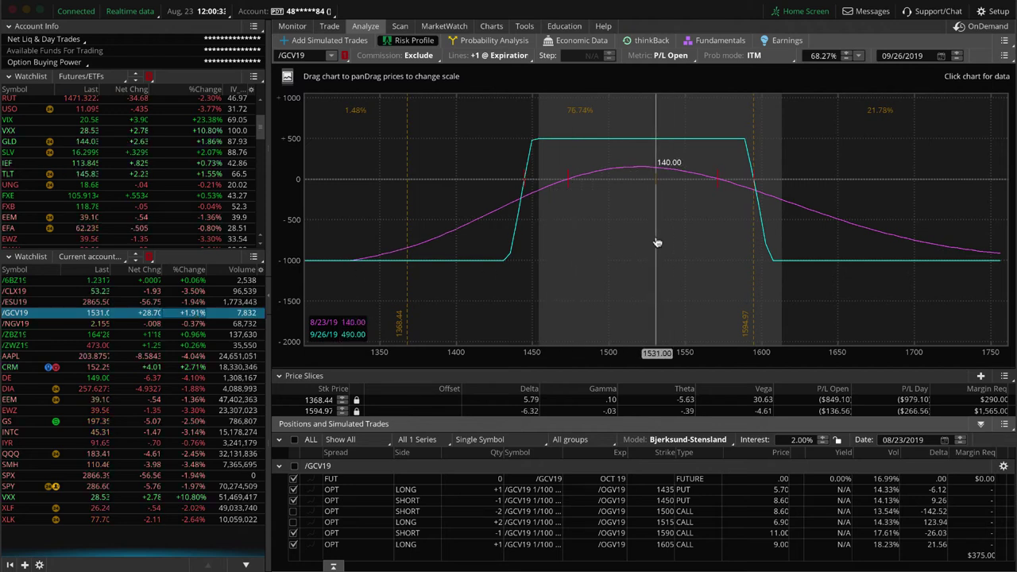
{"action": "left_click", "coordinate": [656, 236]}
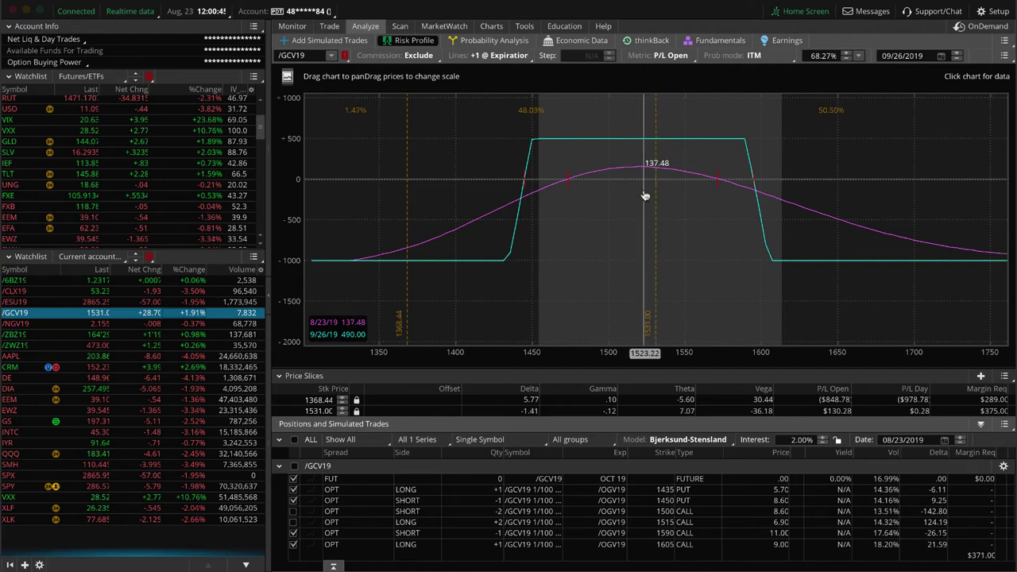
Step: In the /GCV19 positions, exclude the 1435/1450 puts and 1590/1605 calls and include the 1500/1515 calls
{"action": "left_click", "coordinate": [293, 491]}
{"action": "left_click", "coordinate": [293, 501]}
{"action": "left_click", "coordinate": [293, 511]}
{"action": "left_click", "coordinate": [294, 523]}
{"action": "left_click", "coordinate": [294, 533]}
{"action": "left_click", "coordinate": [294, 545]}
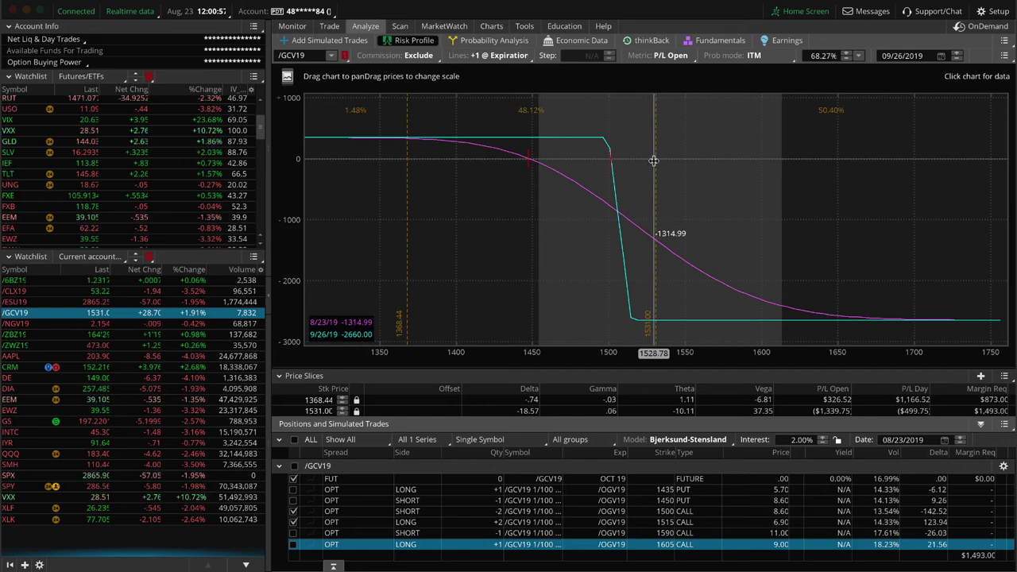
Step: View the daily price charts of /GCV19 and /NGV19 and show the /NGV19 risk profile
{"action": "left_click", "coordinate": [492, 25]}
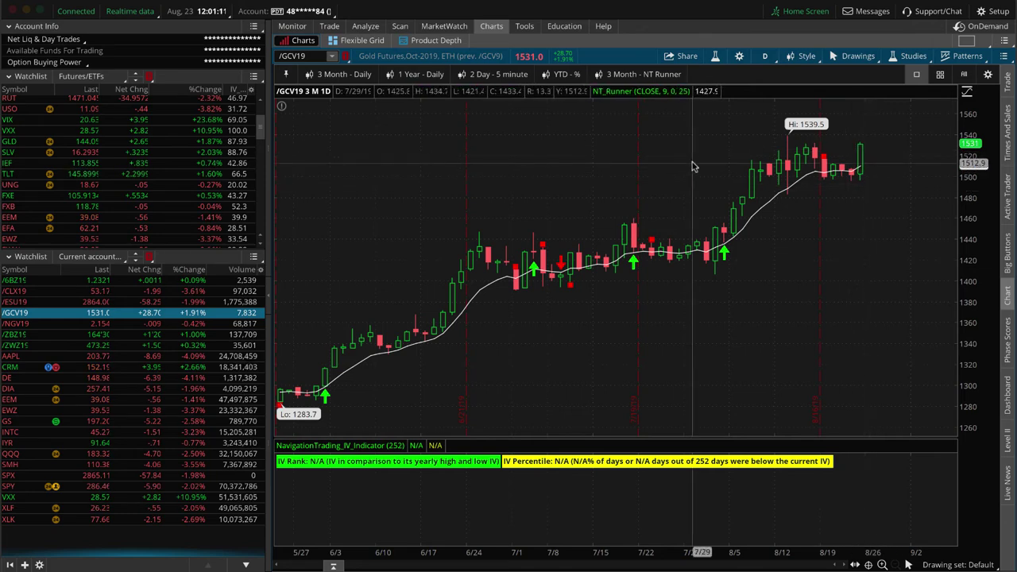
{"action": "left_click", "coordinate": [200, 325]}
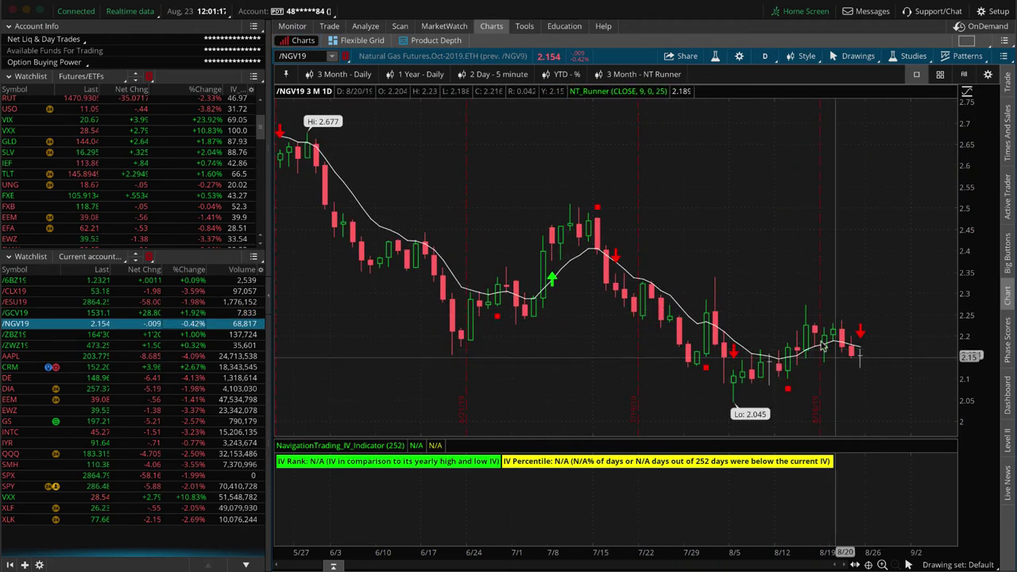
{"action": "left_click", "coordinate": [372, 26]}
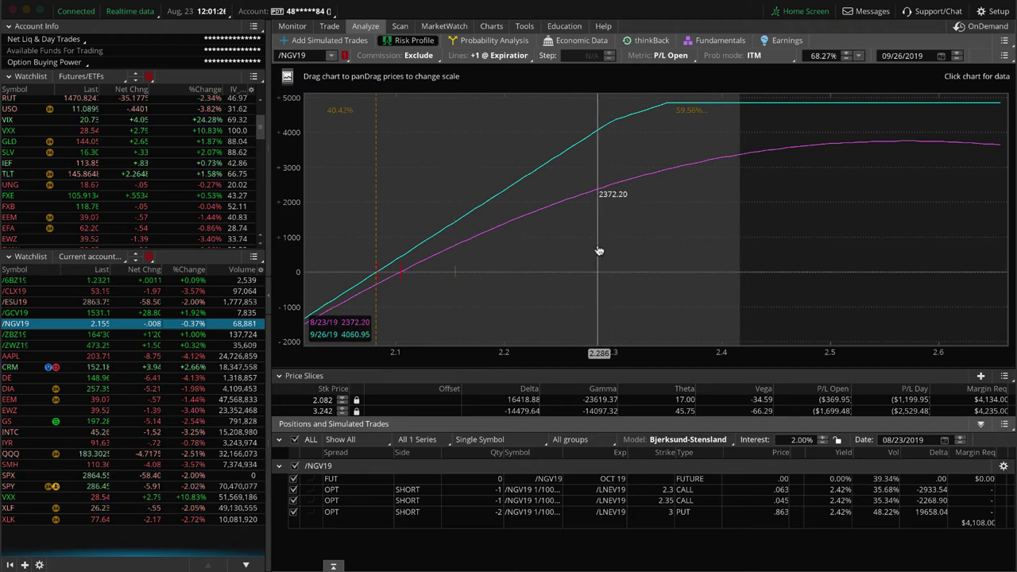
Step: Compare the /ZBZ19 risk profile with and without the short 165 call
{"action": "left_click", "coordinate": [181, 337]}
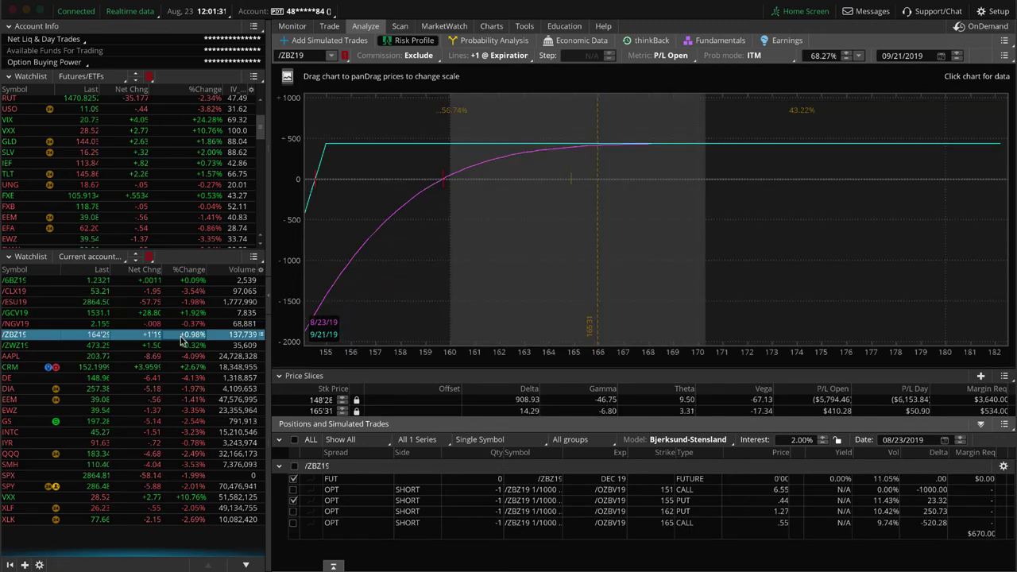
{"action": "left_click", "coordinate": [292, 523]}
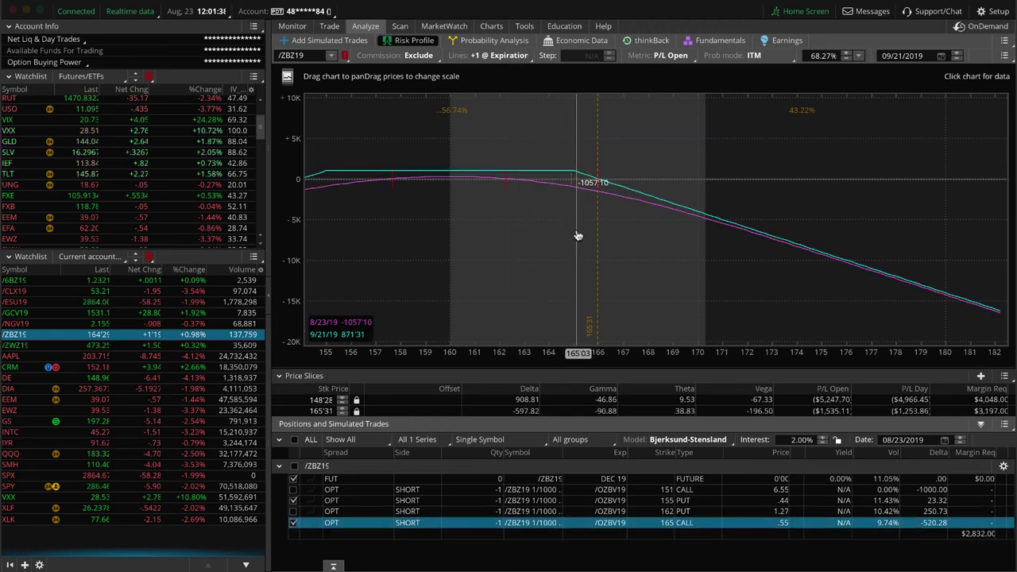
{"action": "left_click", "coordinate": [293, 524]}
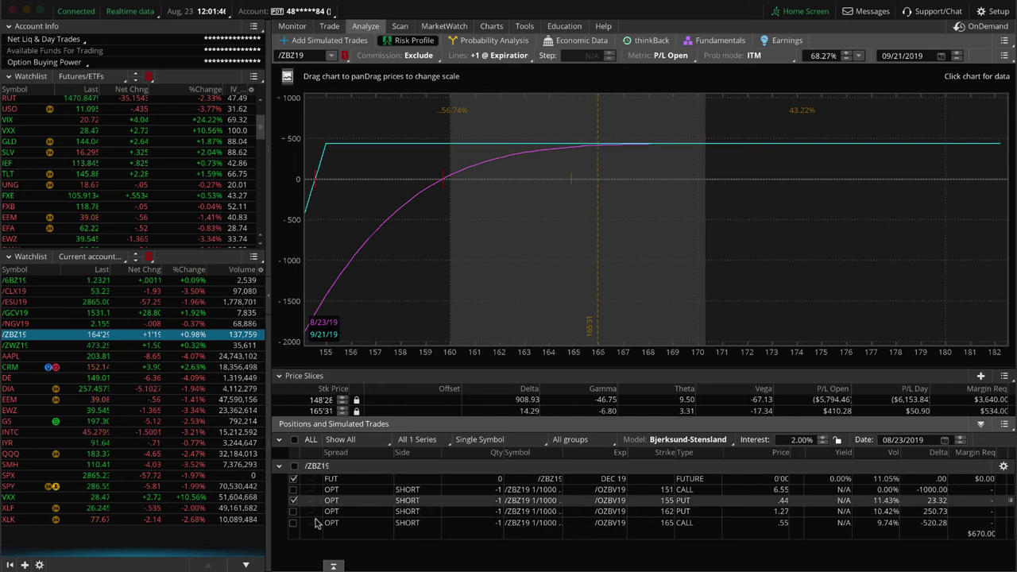
Step: In the /ZBZ19 positions, include the 151 call and 162 put, exclude the 155 put, and check the open legs' profit and loss
{"action": "left_click", "coordinate": [293, 490]}
{"action": "left_click", "coordinate": [293, 501]}
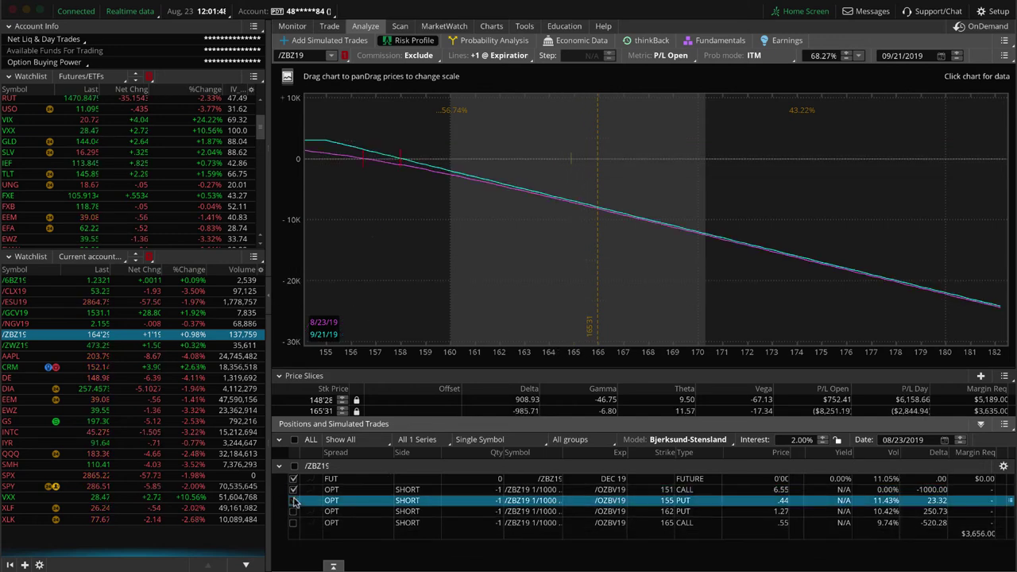
{"action": "left_click", "coordinate": [293, 512]}
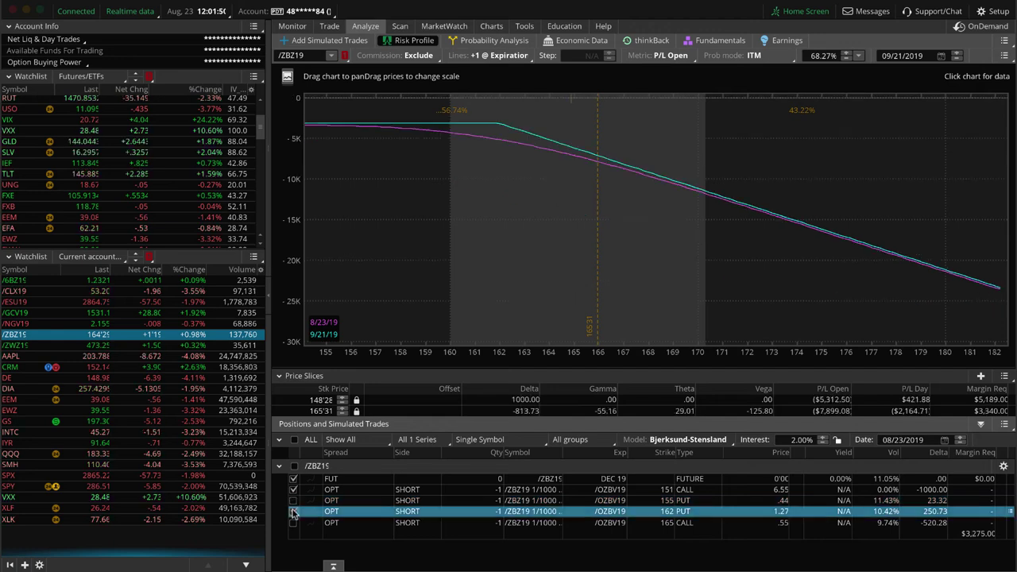
{"action": "left_click_drag", "start_coordinate": [403, 243], "coordinate": [711, 164]}
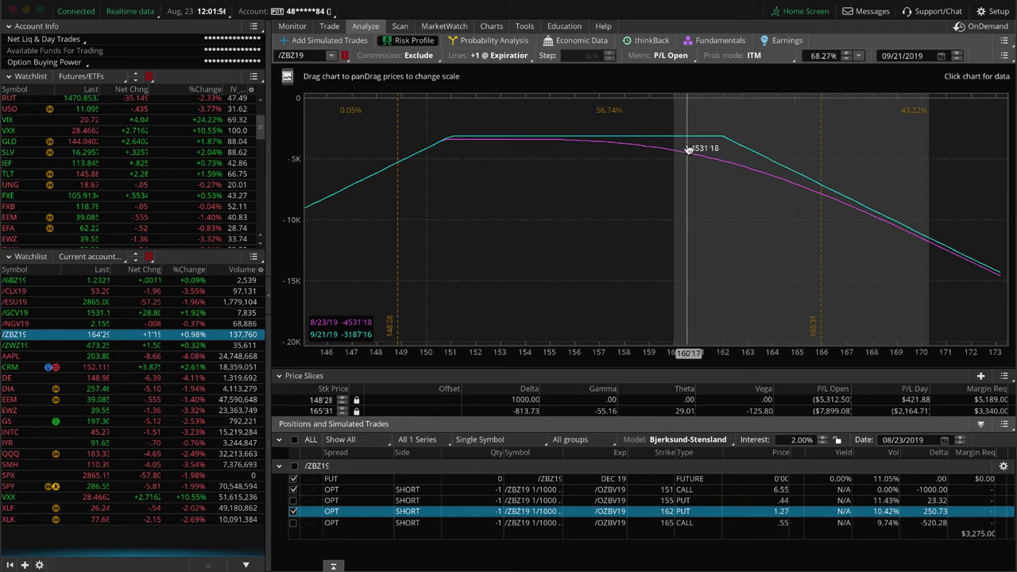
{"action": "left_click", "coordinate": [329, 26]}
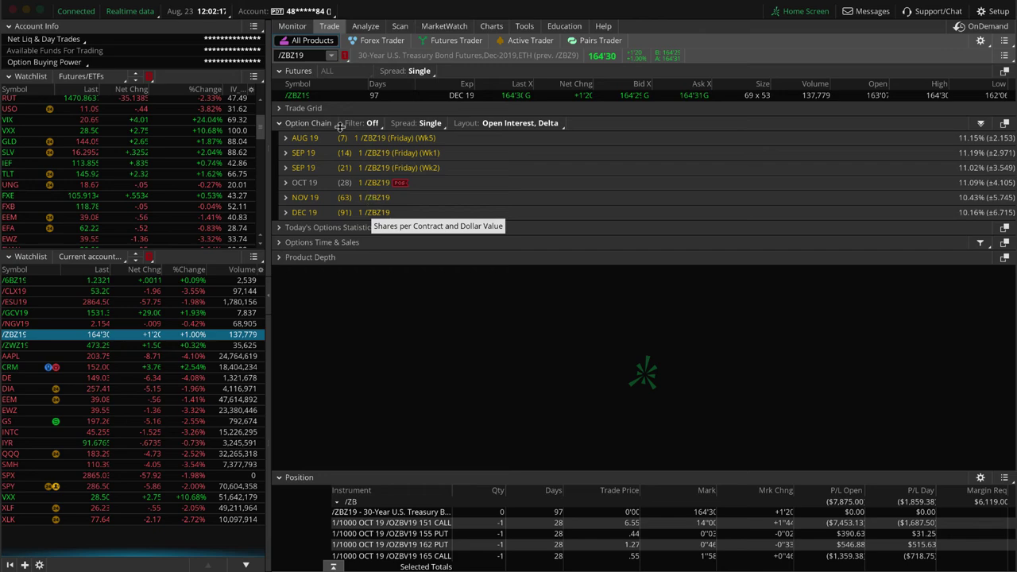
Step: Check the AAPL and DE option positions in the trading view and show the AAPL, DE and DIA risk profiles
{"action": "left_click", "coordinate": [175, 356]}
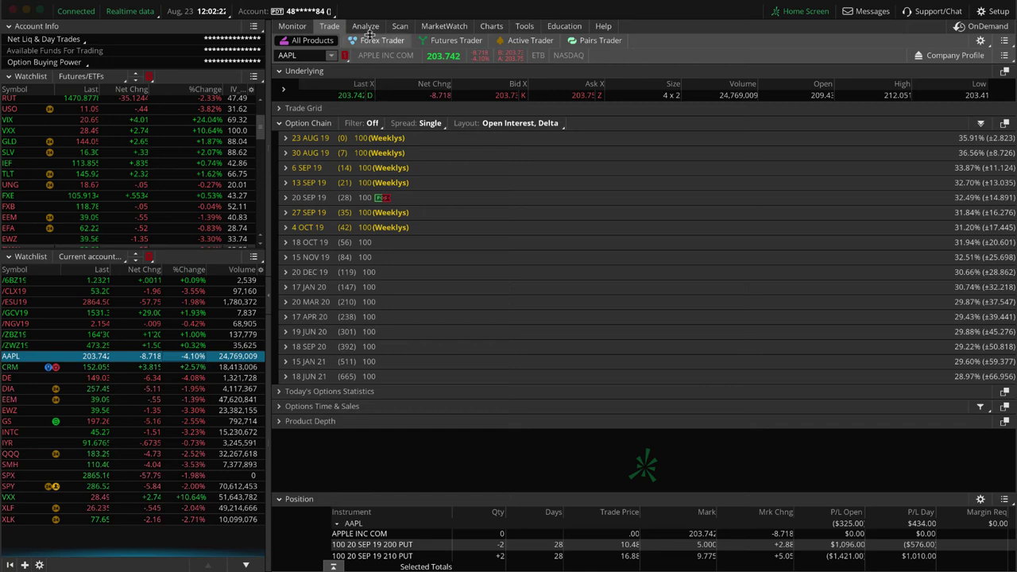
{"action": "left_click", "coordinate": [366, 27]}
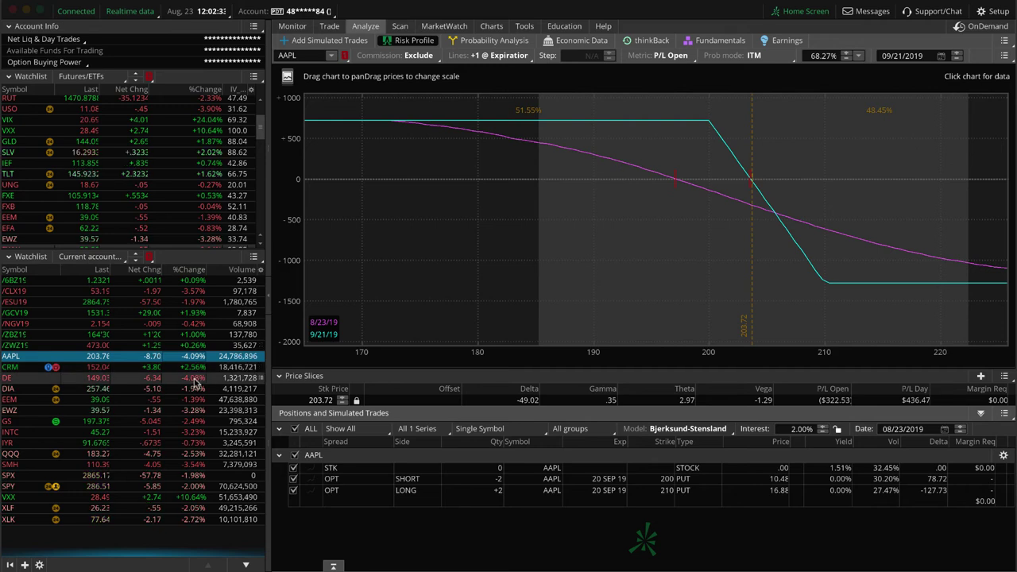
{"action": "left_click", "coordinate": [196, 379]}
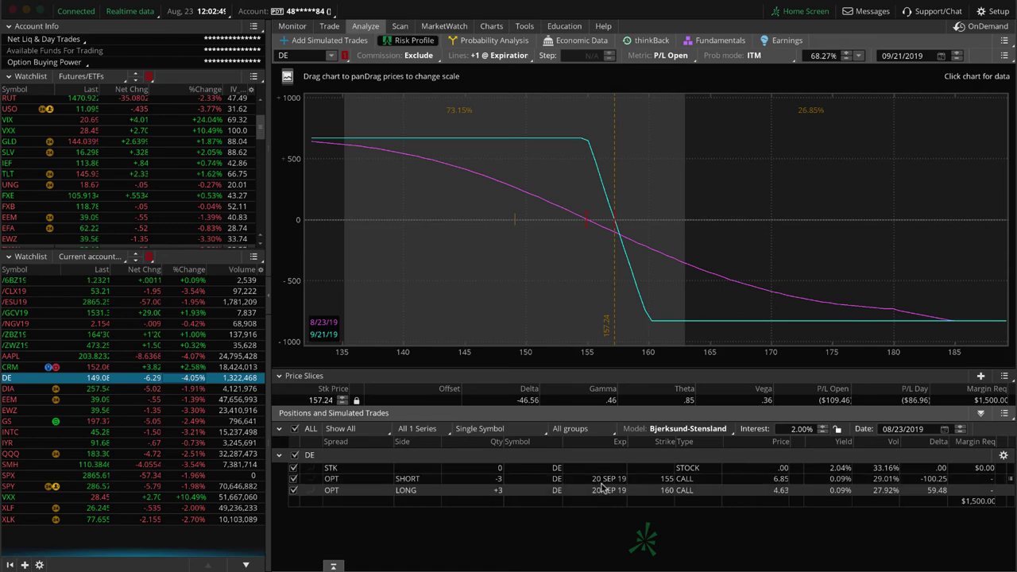
{"action": "left_click", "coordinate": [330, 26]}
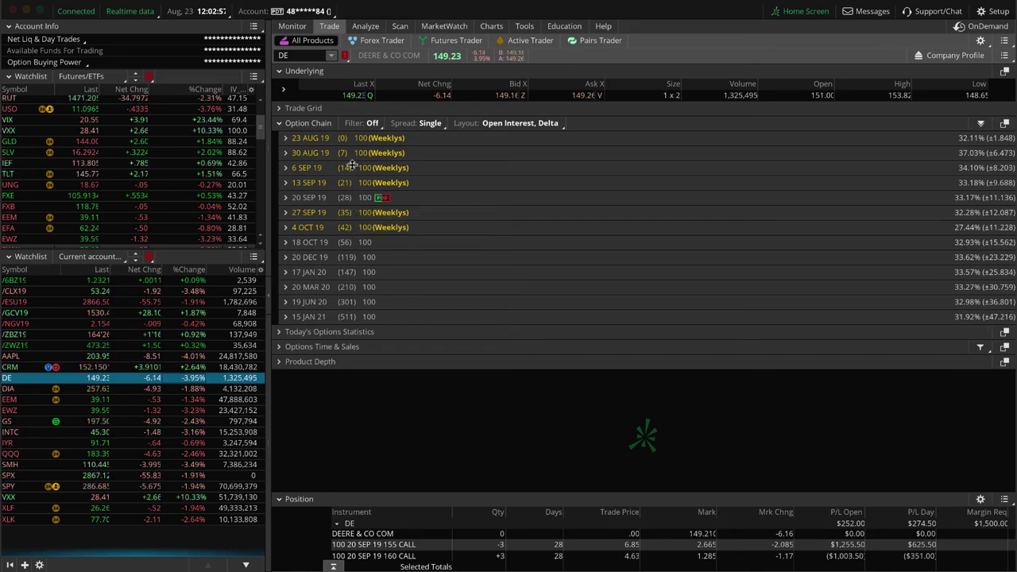
{"action": "left_click", "coordinate": [366, 27]}
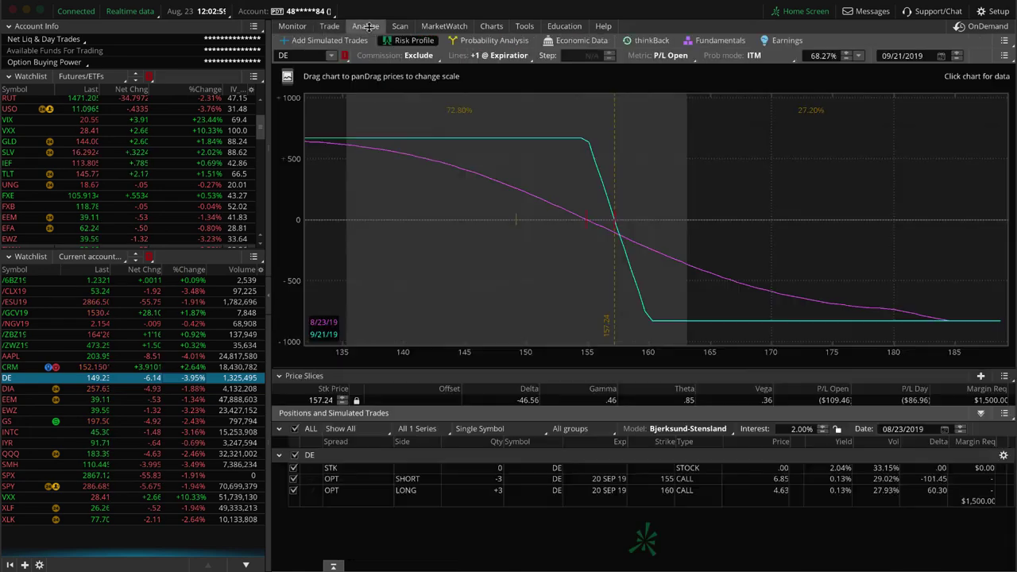
{"action": "left_click", "coordinate": [165, 389]}
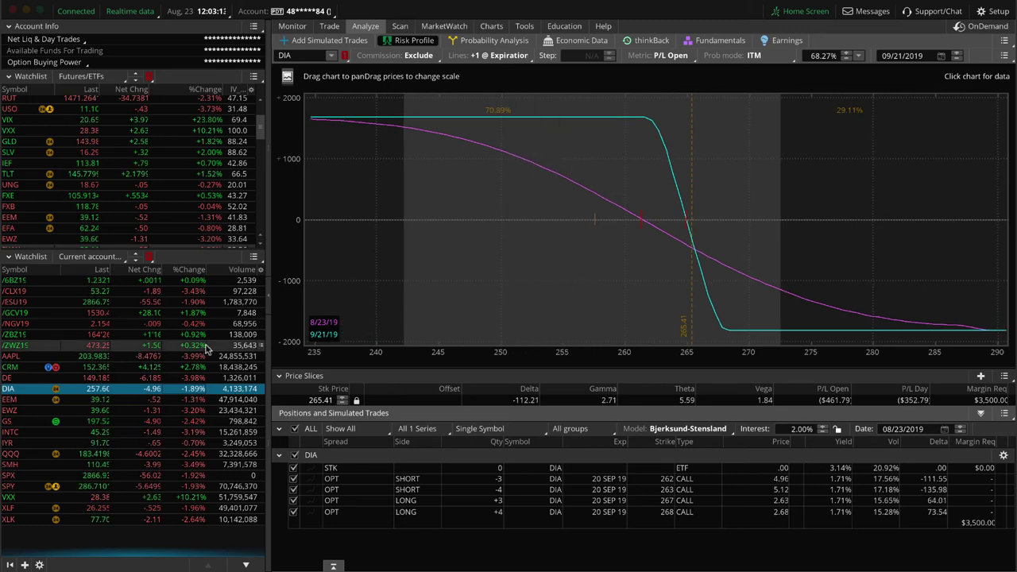
Step: Set the price slice at 39.12 on the EEM risk profile and check EEM's open position and daily price chart
{"action": "left_click", "coordinate": [193, 401]}
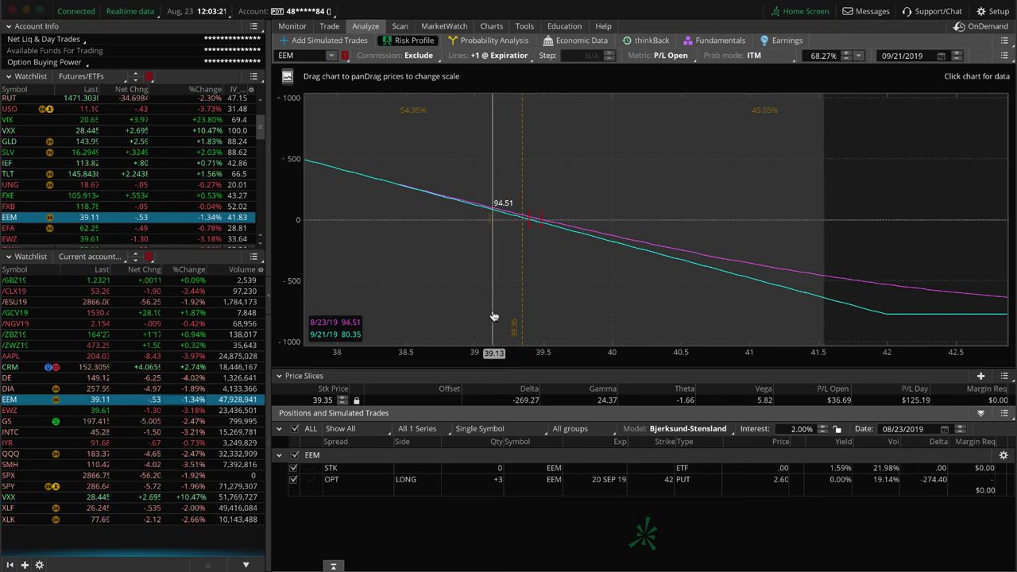
{"action": "left_click", "coordinate": [493, 315]}
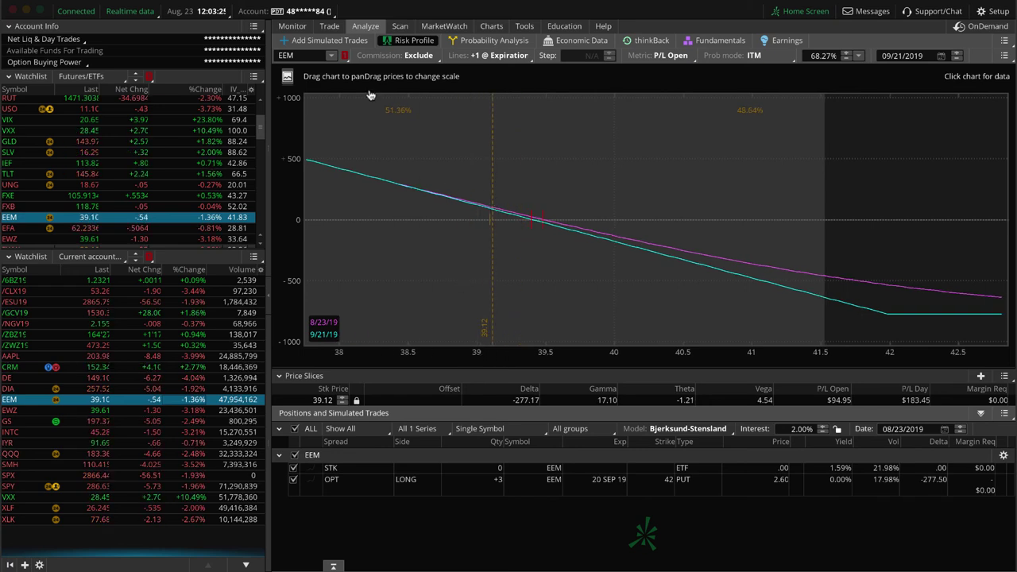
{"action": "left_click", "coordinate": [330, 26]}
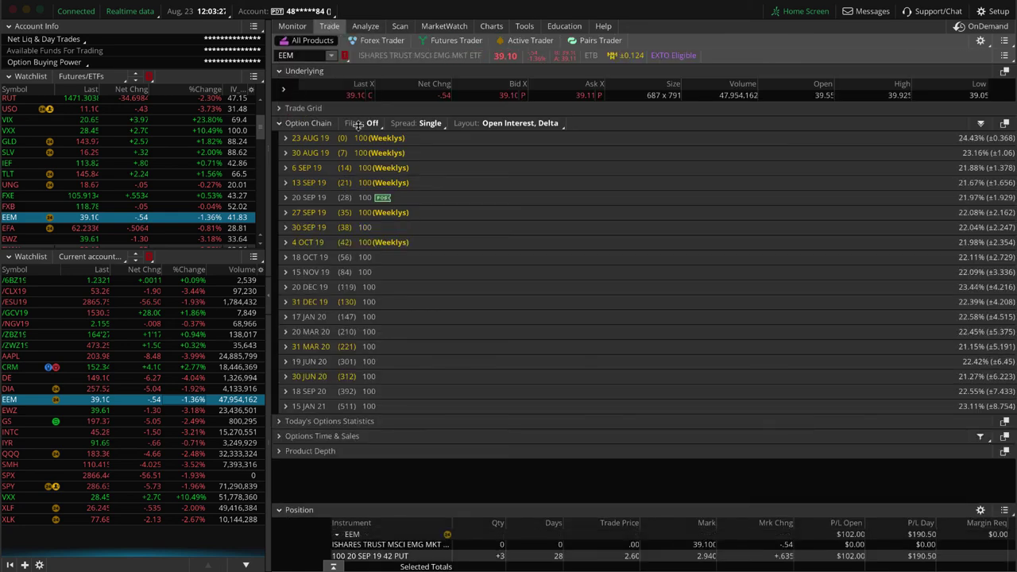
{"action": "left_click", "coordinate": [365, 28]}
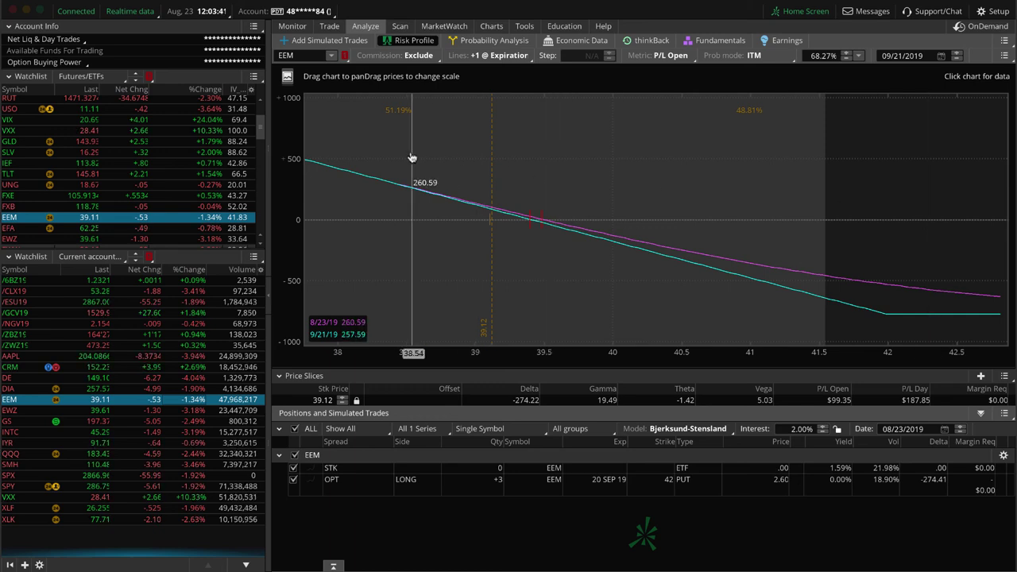
{"action": "left_click", "coordinate": [491, 25]}
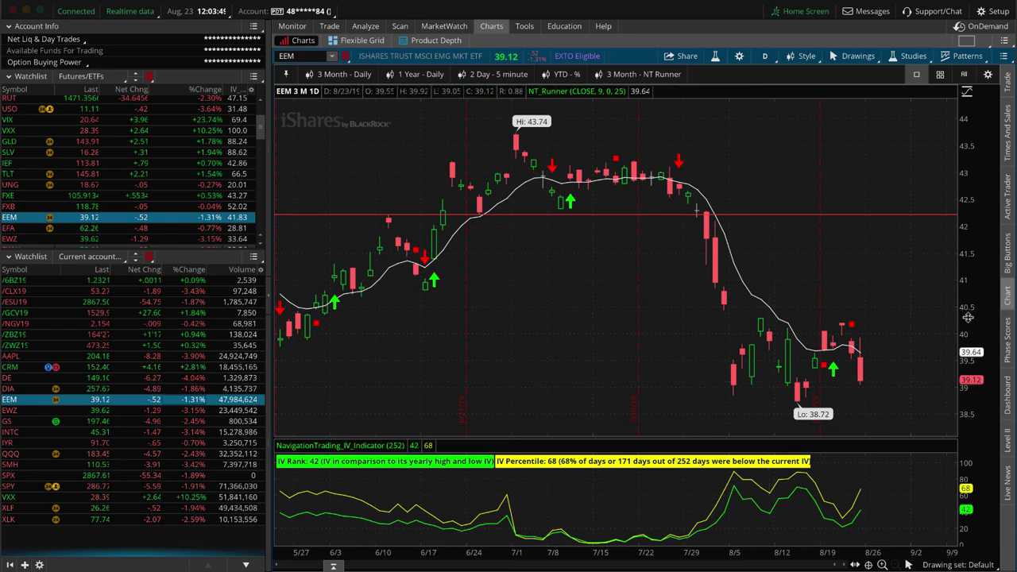
{"action": "left_click_drag", "start_coordinate": [968, 316], "coordinate": [968, 353]}
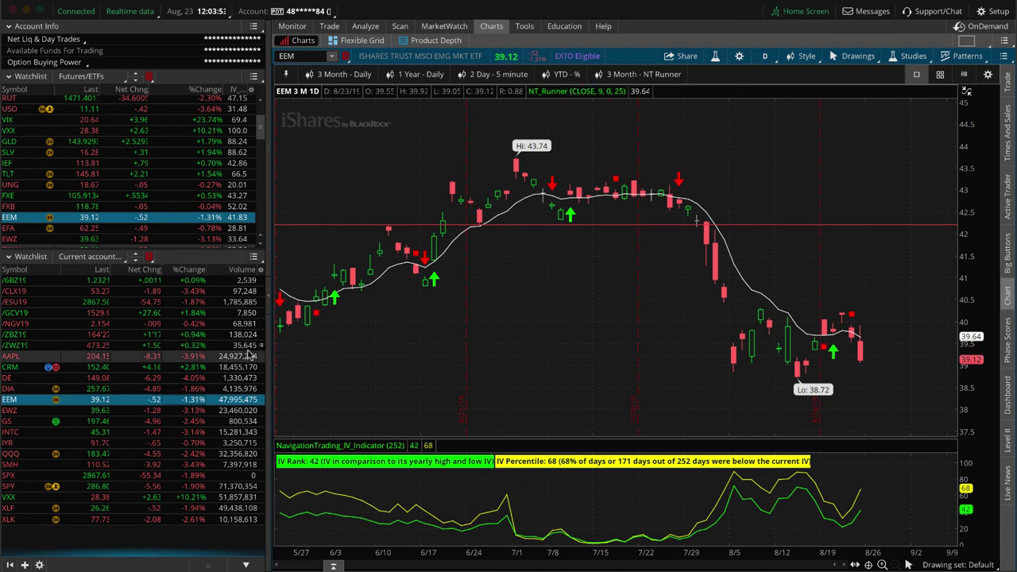
Step: View EWZ's daily price chart and show the risk profile of its short 38.5 put and 45.5 call
{"action": "left_click", "coordinate": [196, 411]}
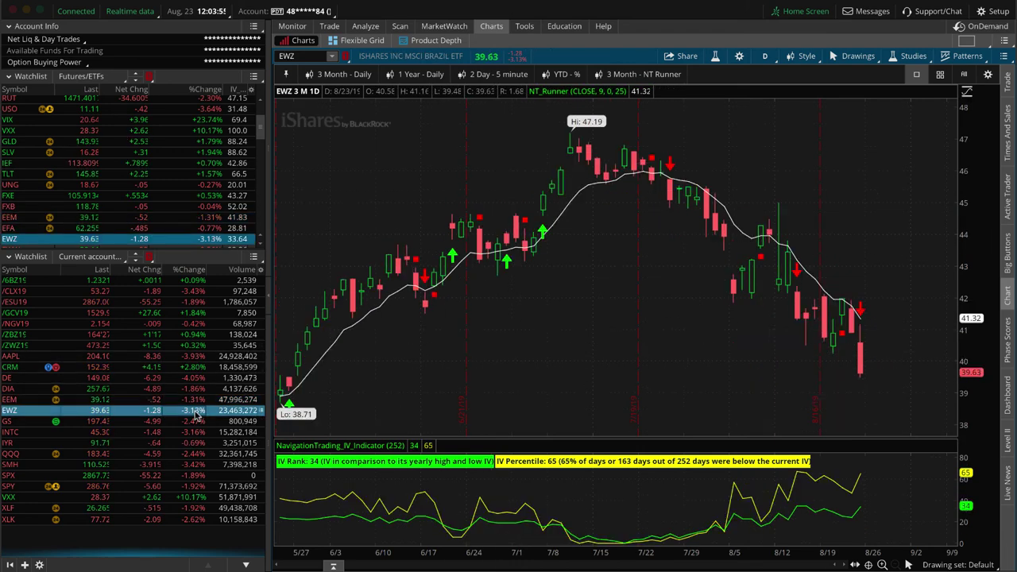
{"action": "left_click", "coordinate": [365, 27]}
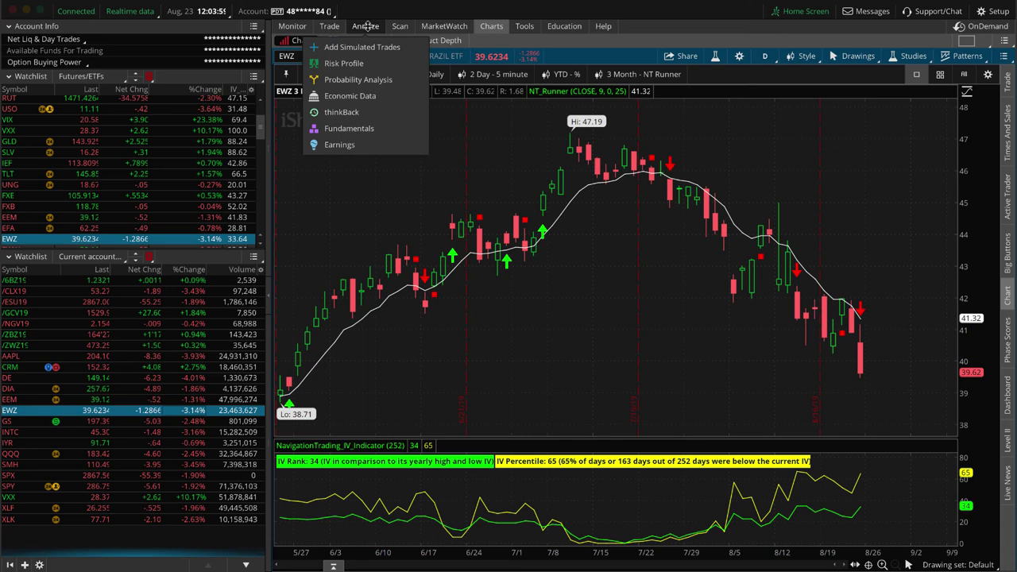
{"action": "left_click", "coordinate": [366, 27]}
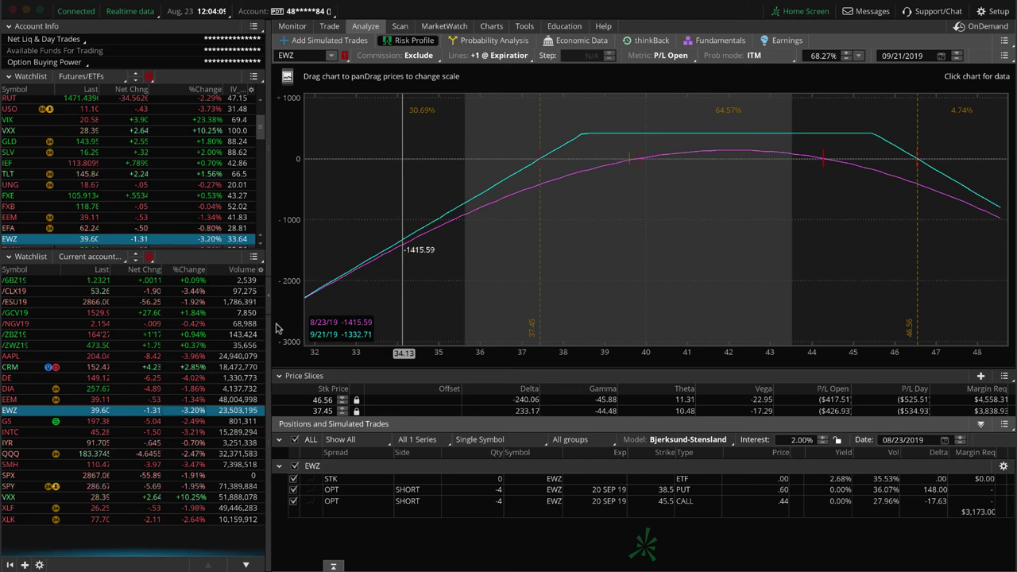
Step: Examine the risk profiles of the GS, INTC, QQQ, VXX, XLF and XLK positions in watchlist order
{"action": "left_click", "coordinate": [196, 424]}
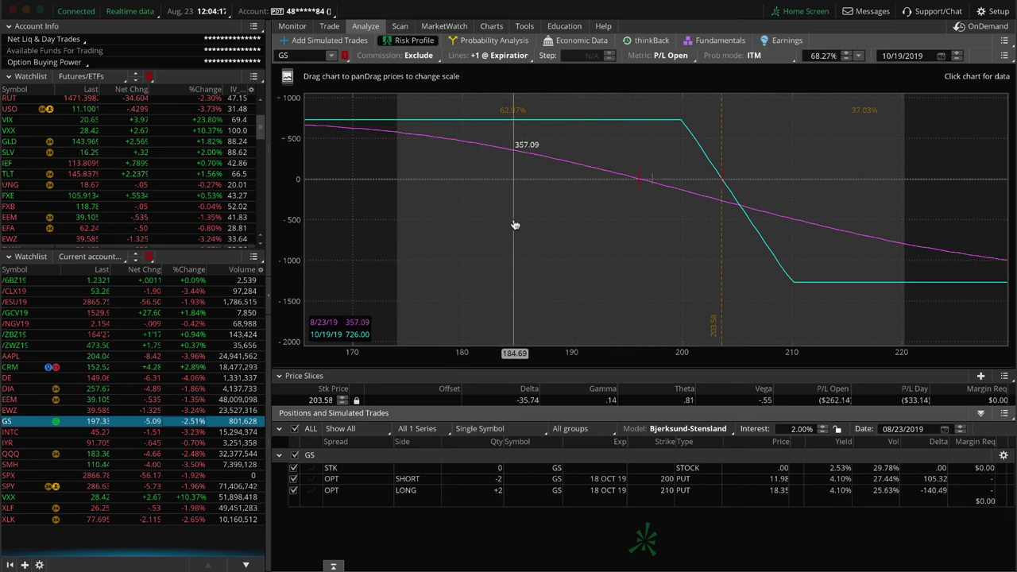
{"action": "left_click", "coordinate": [187, 434]}
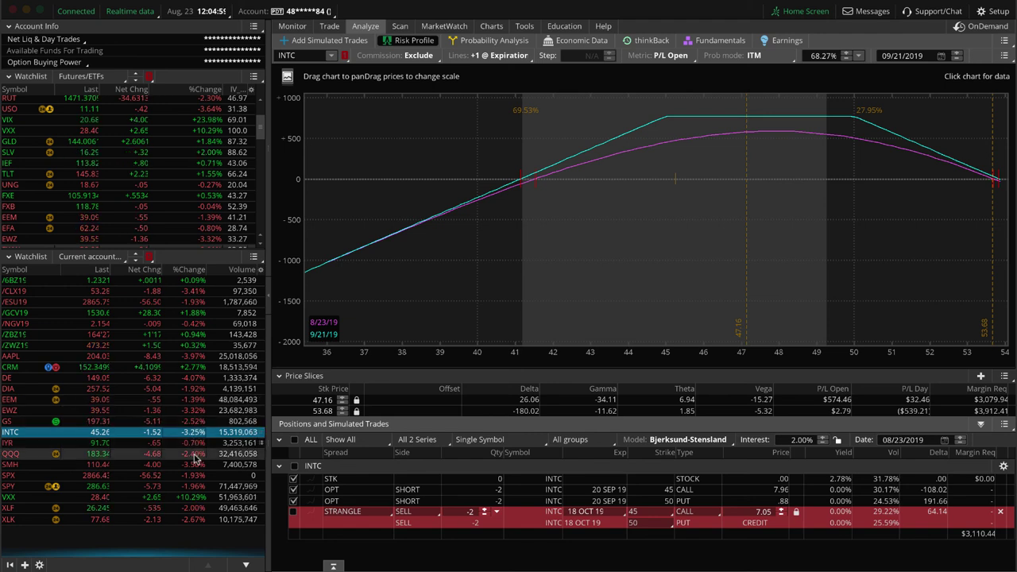
{"action": "left_click", "coordinate": [194, 459]}
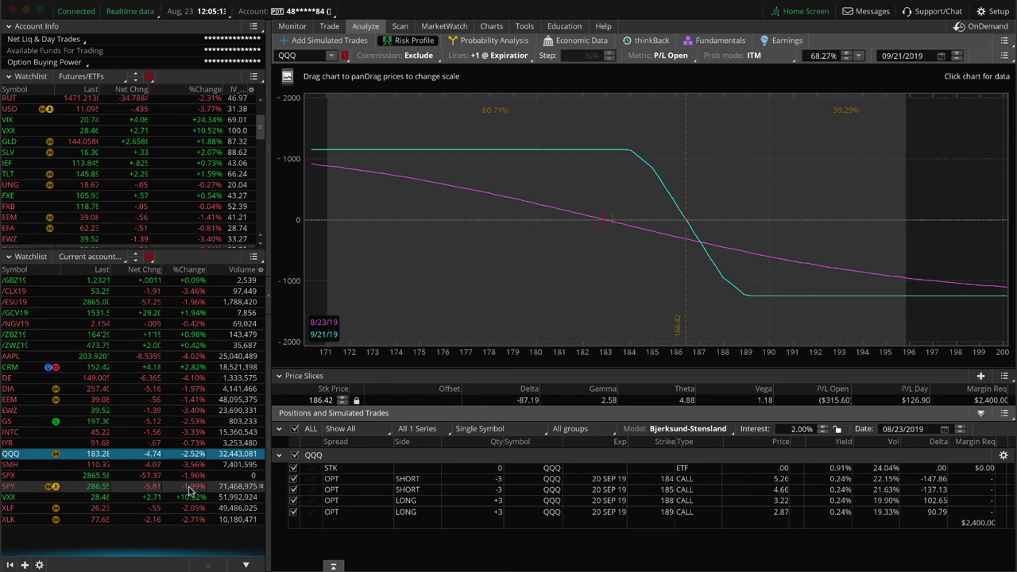
{"action": "left_click", "coordinate": [192, 497]}
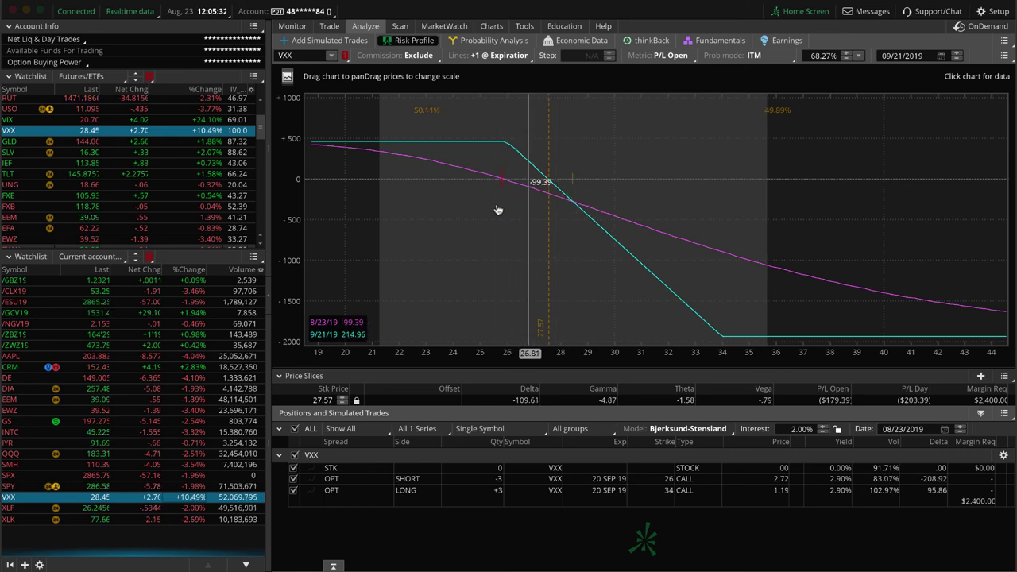
{"action": "left_click", "coordinate": [195, 511]}
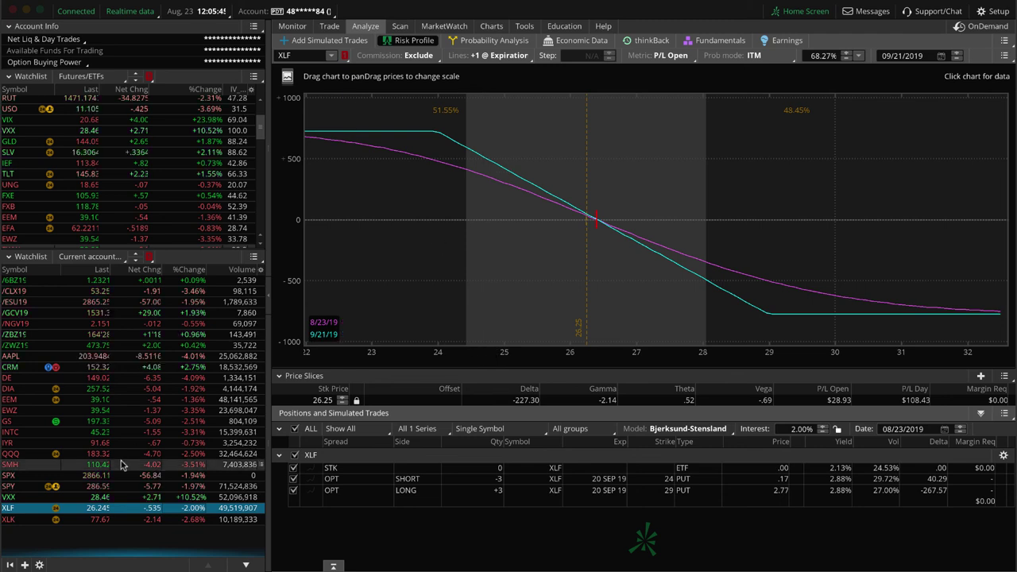
{"action": "left_click", "coordinate": [147, 520]}
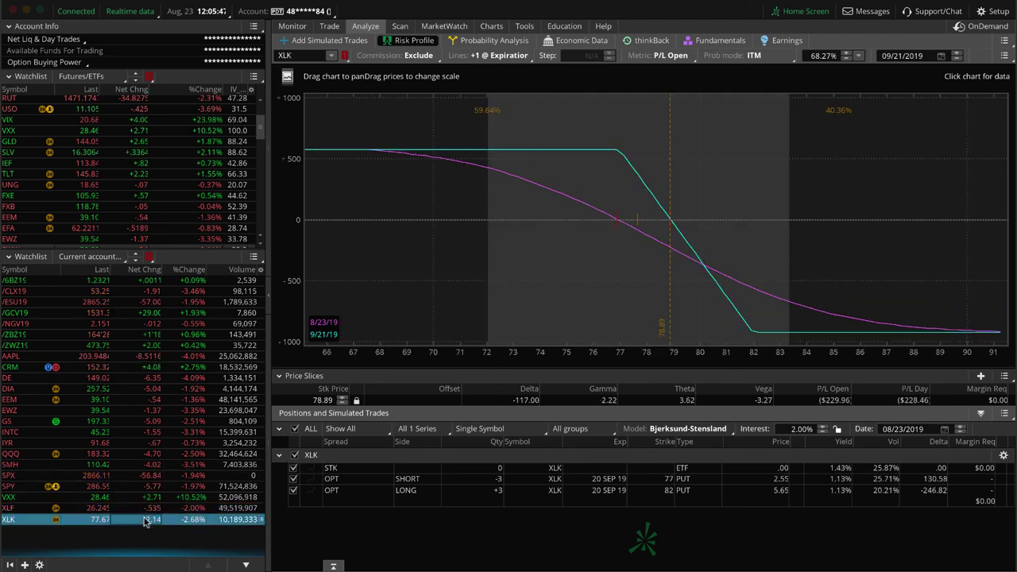